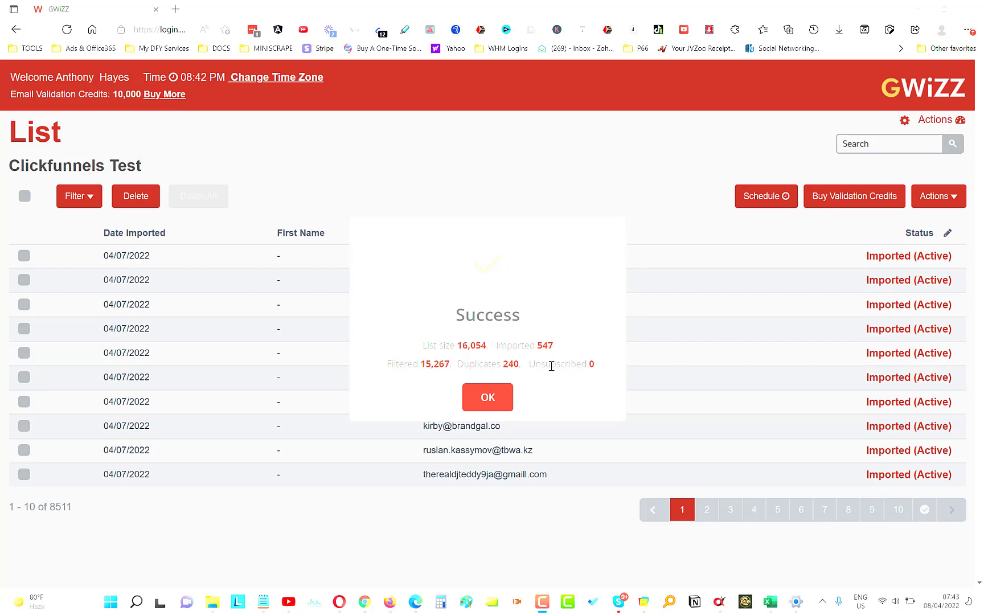
Load the CSV file Superstar SEO 13593 from the Mautic folder for import into the Clickfunnels Test list.
{"action": "left_click", "coordinate": [489, 397]}
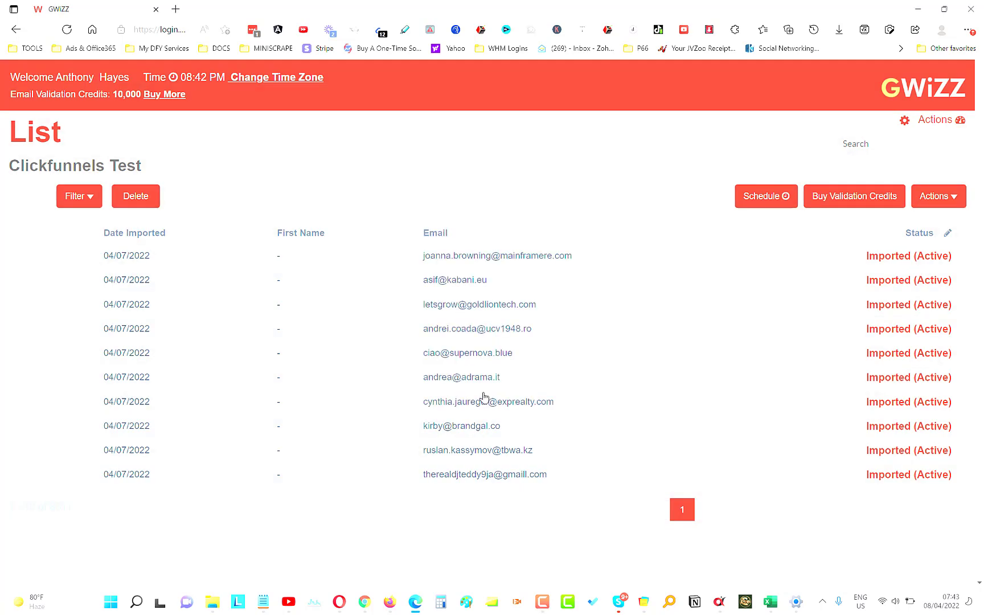
{"action": "left_click", "coordinate": [939, 200]}
{"action": "left_click", "coordinate": [904, 221]}
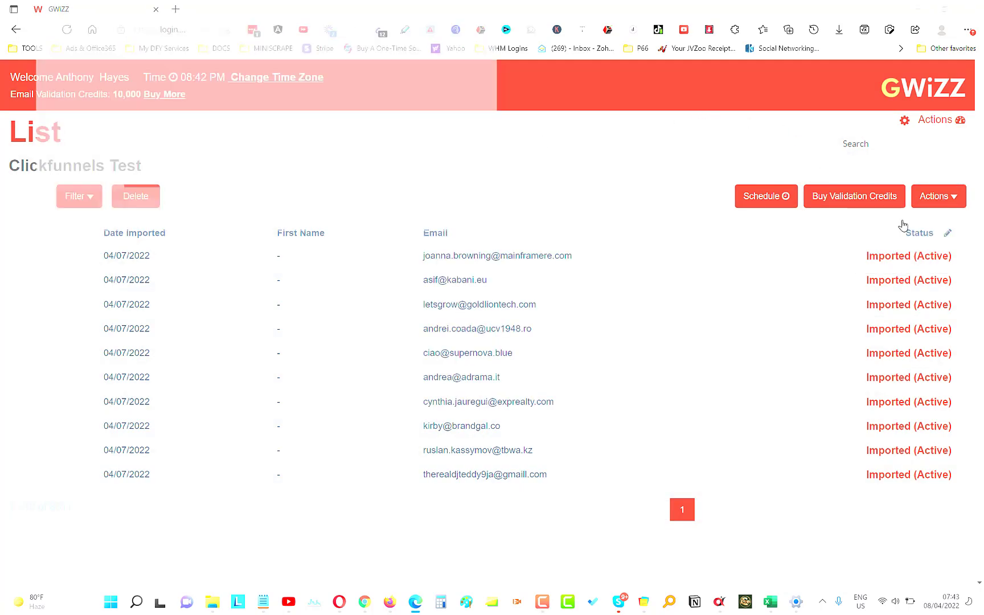
{"action": "scroll", "coordinate": [252, 147], "scroll_direction": "down", "scroll_amount": 2}
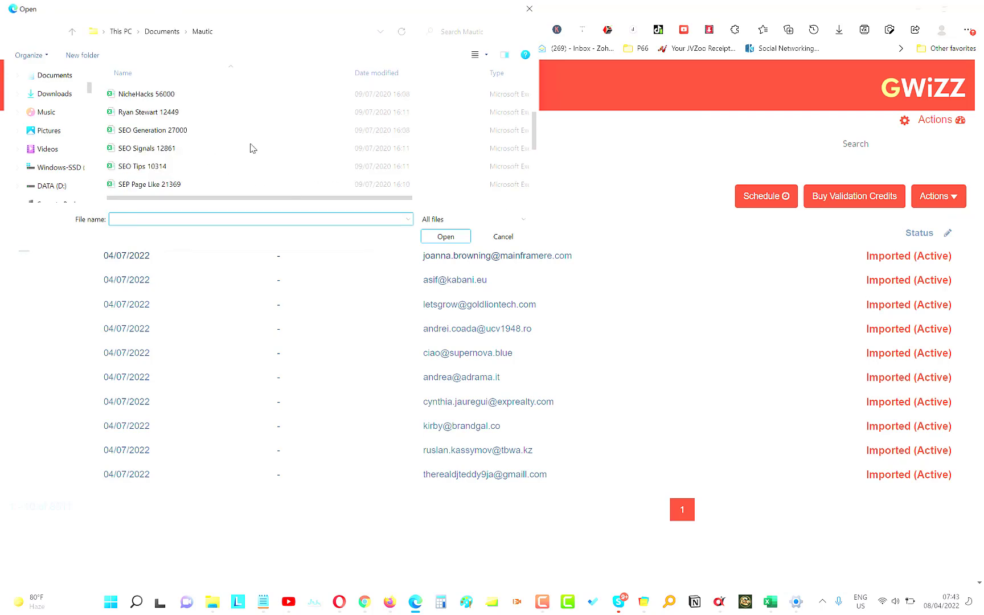
{"action": "scroll", "coordinate": [193, 178], "scroll_direction": "down", "scroll_amount": 2}
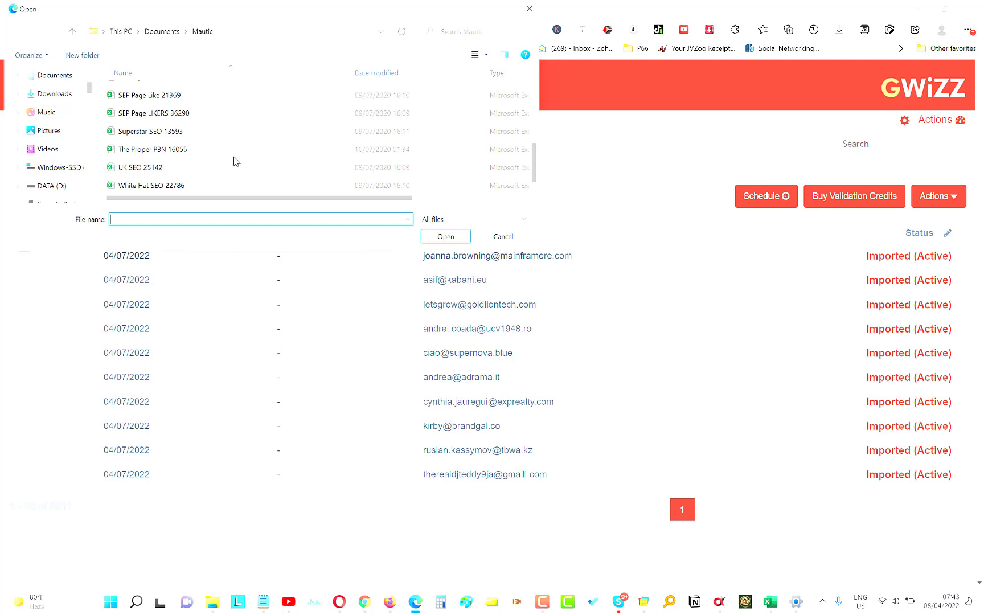
{"action": "left_click", "coordinate": [153, 131]}
{"action": "left_click", "coordinate": [446, 237]}
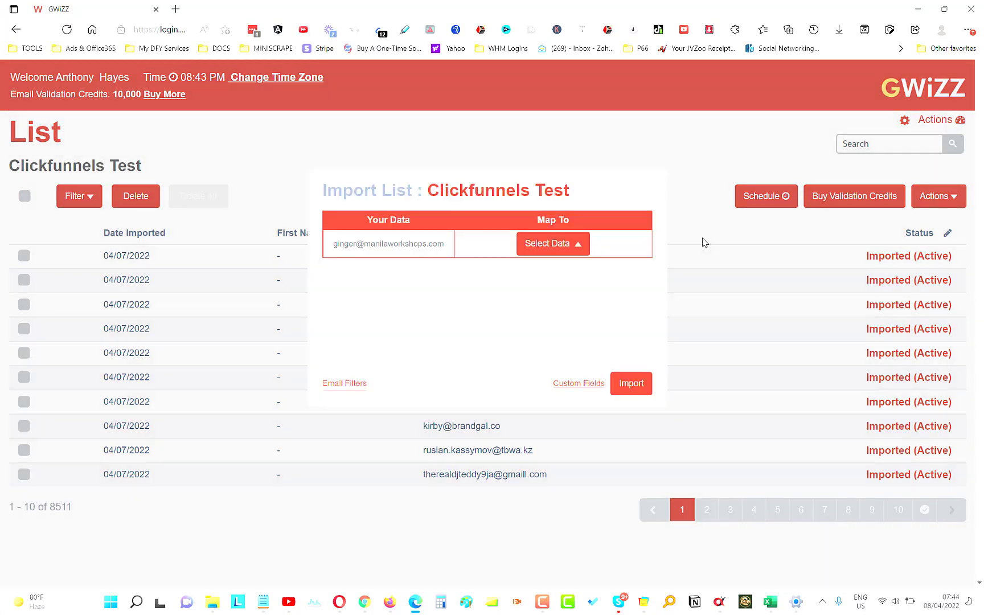
Map the Superstar SEO 13593 data column to Email and import it into the list.
{"action": "left_click", "coordinate": [561, 246]}
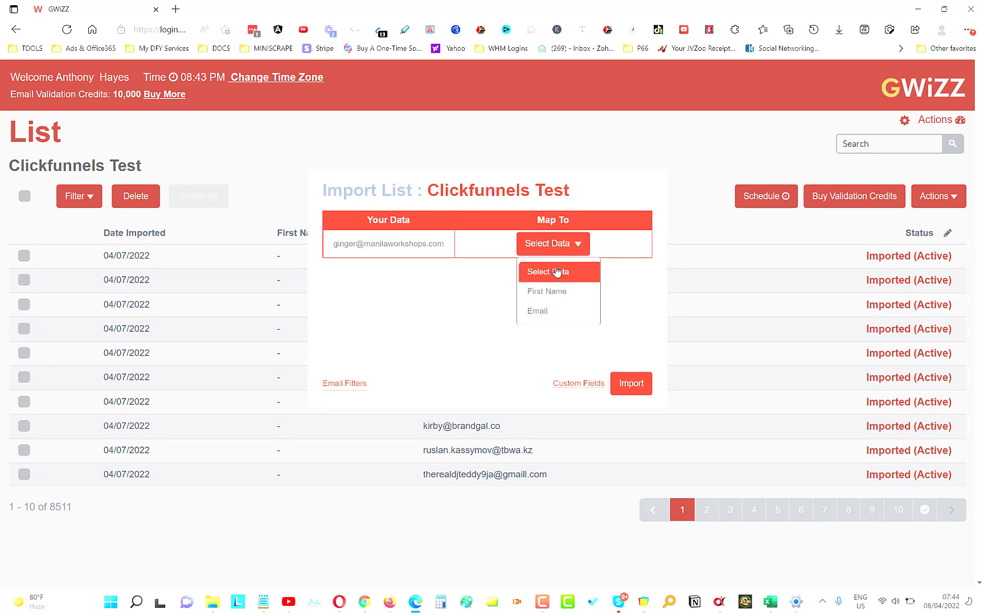
{"action": "left_click", "coordinate": [535, 310]}
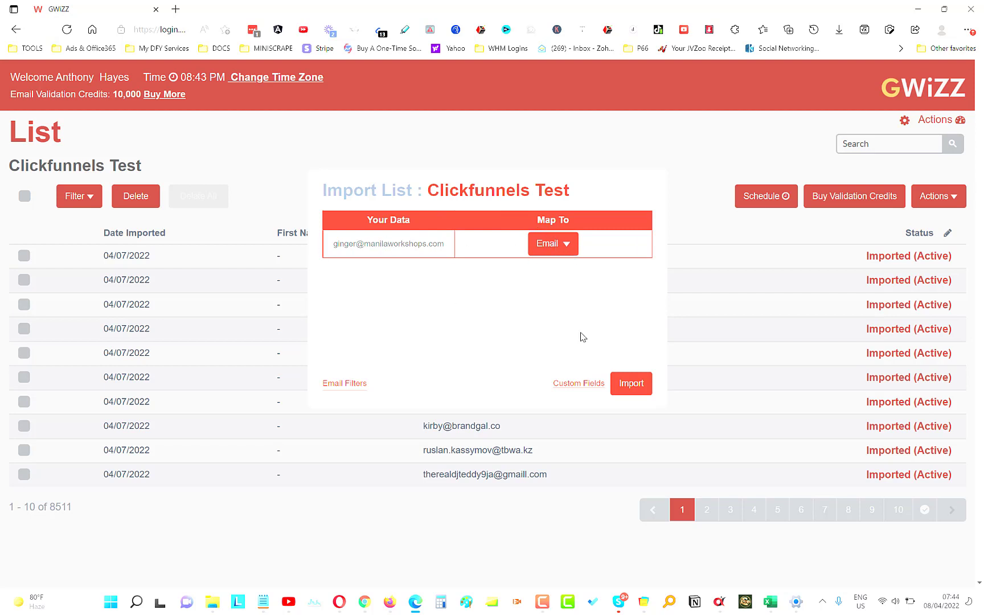
{"action": "left_click", "coordinate": [631, 384]}
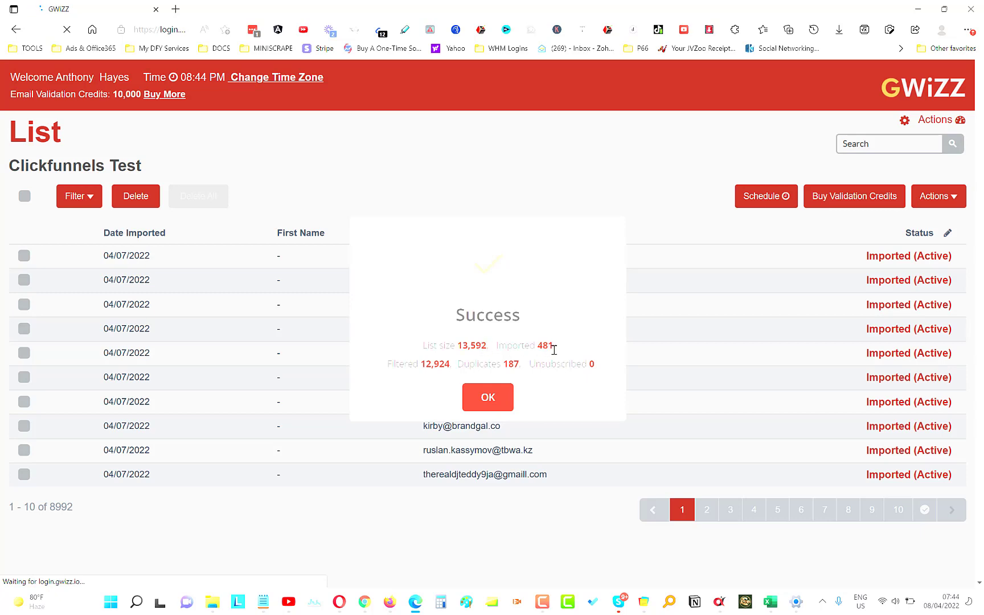
{"action": "left_click", "coordinate": [492, 396]}
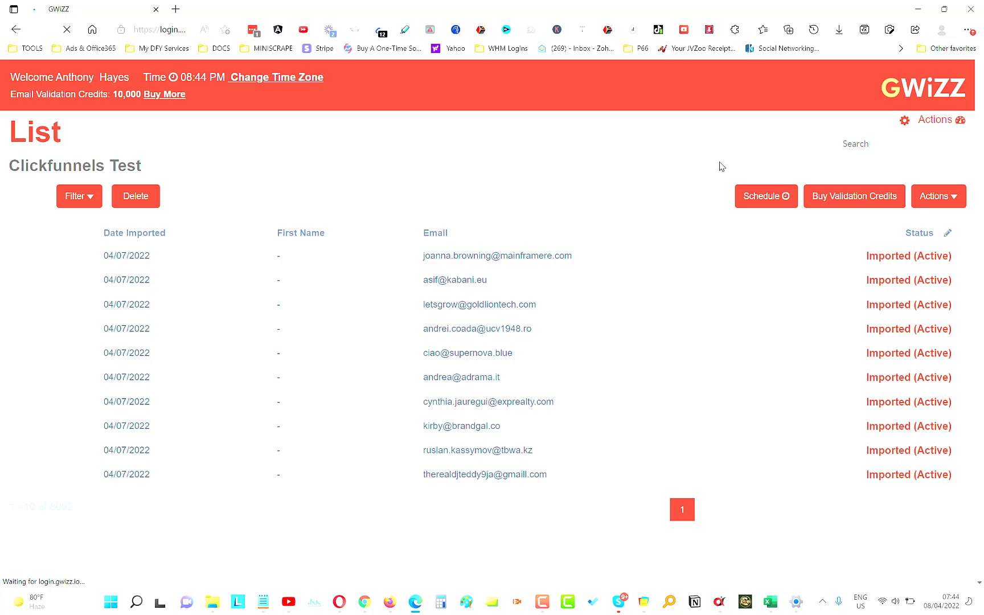
Load the CSV file SEP Page LIKERS 36290 from the Mautic folder for import into the Clickfunnels Test list.
{"action": "left_click", "coordinate": [930, 197]}
{"action": "left_click", "coordinate": [923, 221]}
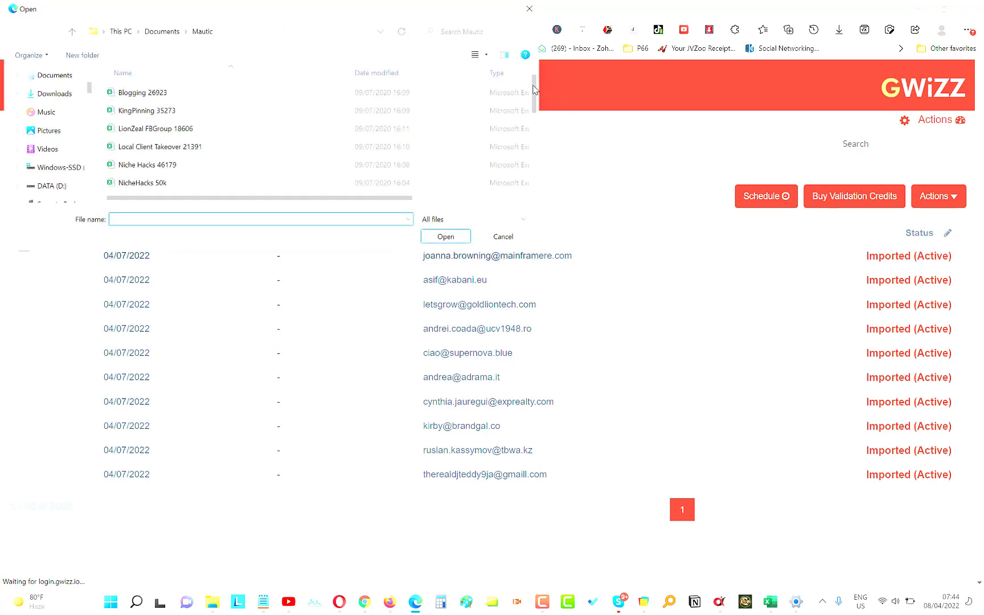
{"action": "left_click_drag", "start_coordinate": [536, 91], "coordinate": [550, 202]}
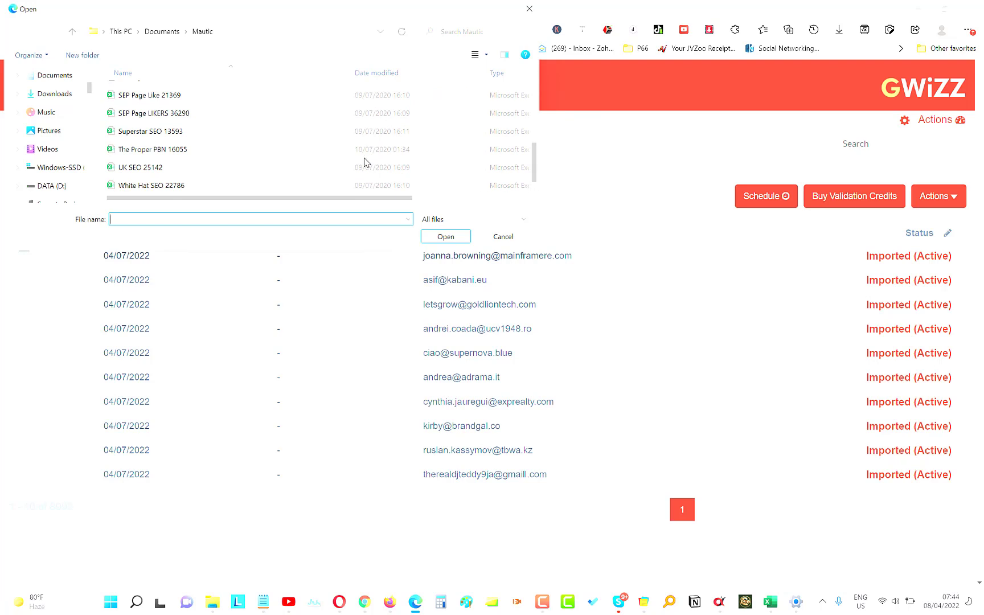
{"action": "left_click", "coordinate": [229, 115]}
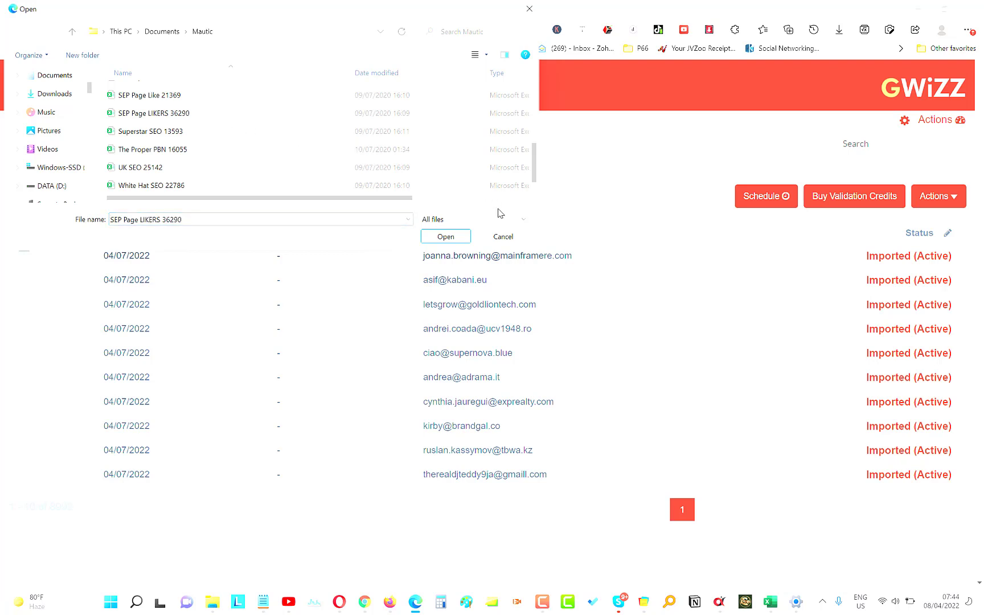
{"action": "left_click", "coordinate": [440, 238]}
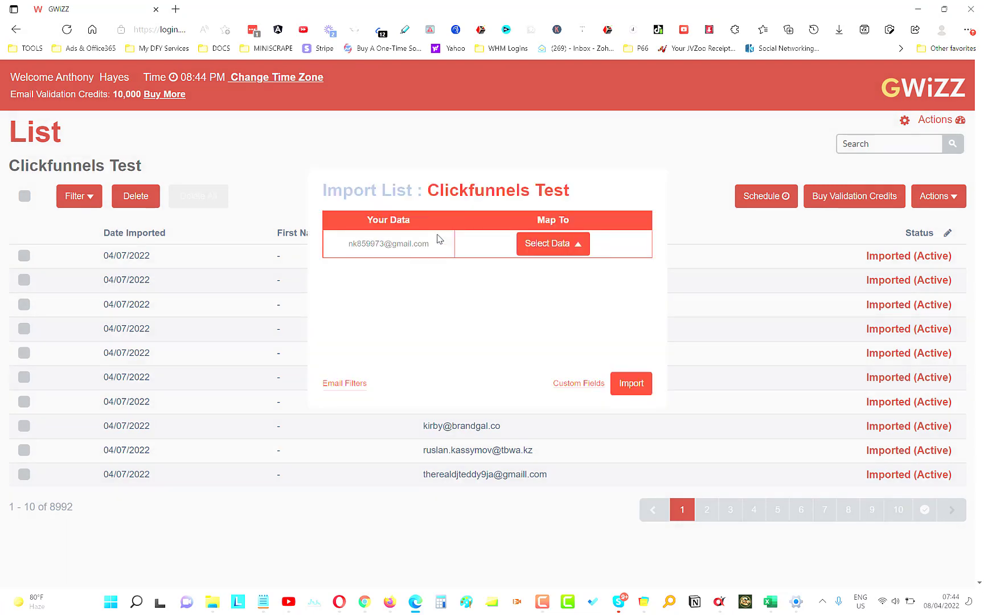
Map the SEP Page LIKERS 36290 data column to Email and import it into the list.
{"action": "left_click", "coordinate": [572, 244]}
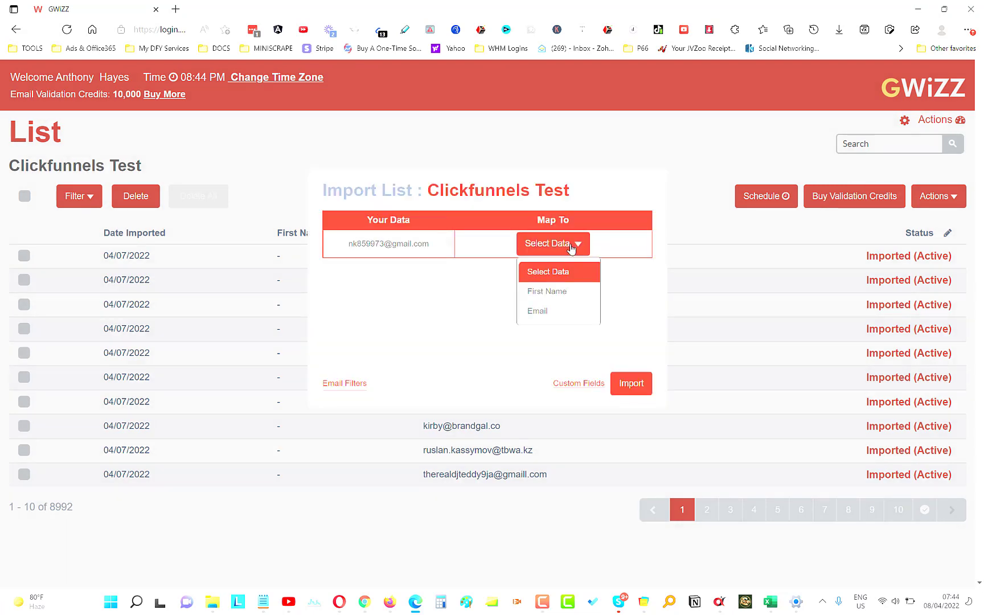
{"action": "left_click", "coordinate": [558, 311]}
{"action": "left_click", "coordinate": [629, 383]}
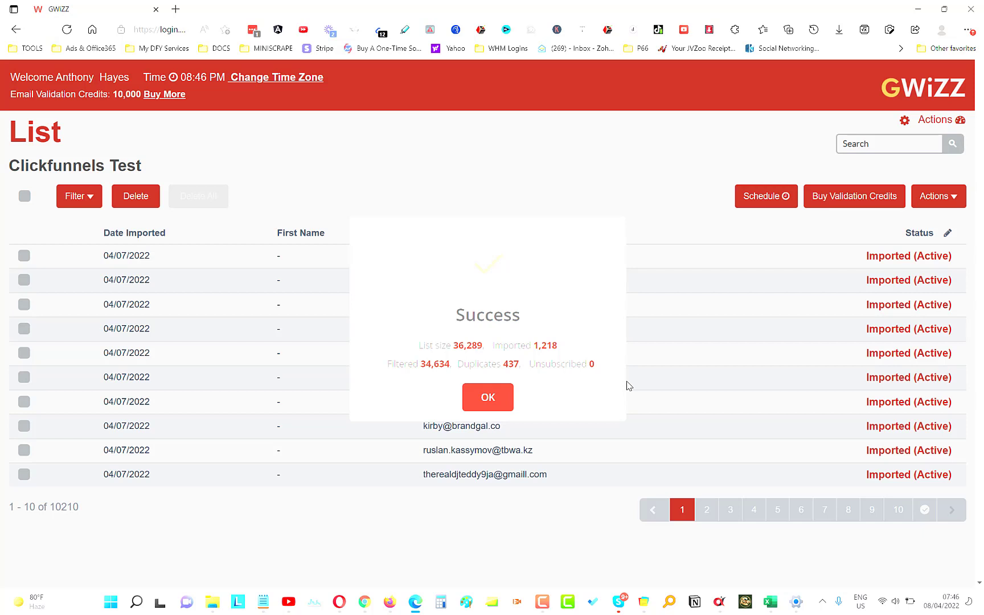
{"action": "left_click", "coordinate": [493, 398]}
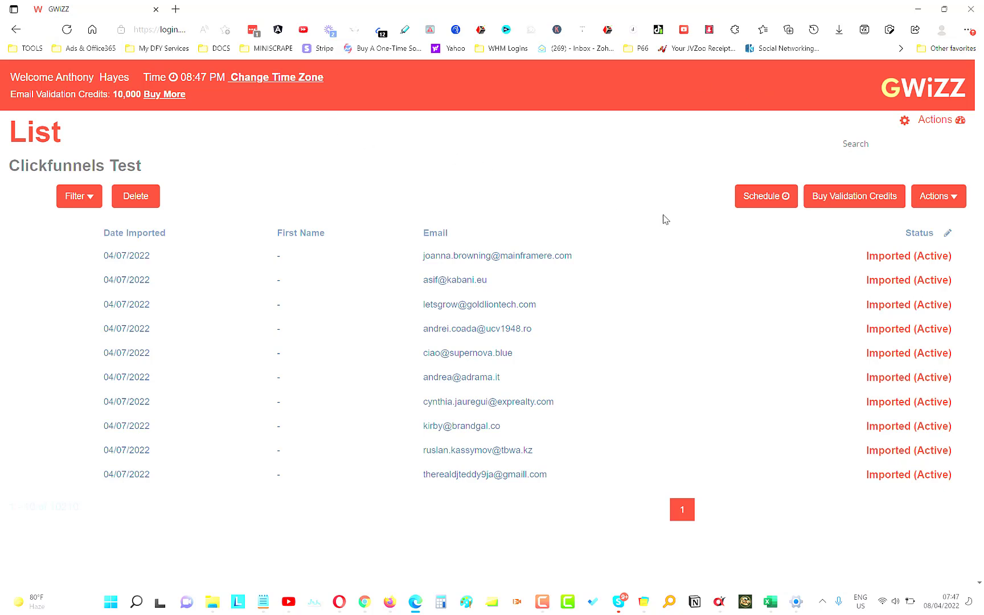
Load the CSV file SEP Page Like 21369 from the Mautic folder for import into the Clickfunnels Test list.
{"action": "left_click", "coordinate": [930, 198]}
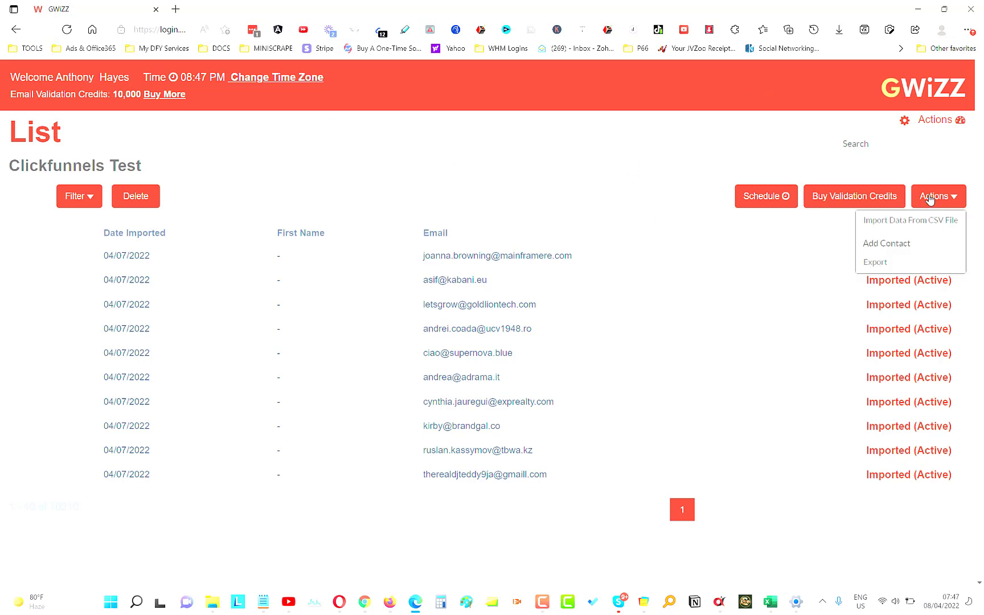
{"action": "left_click", "coordinate": [926, 221]}
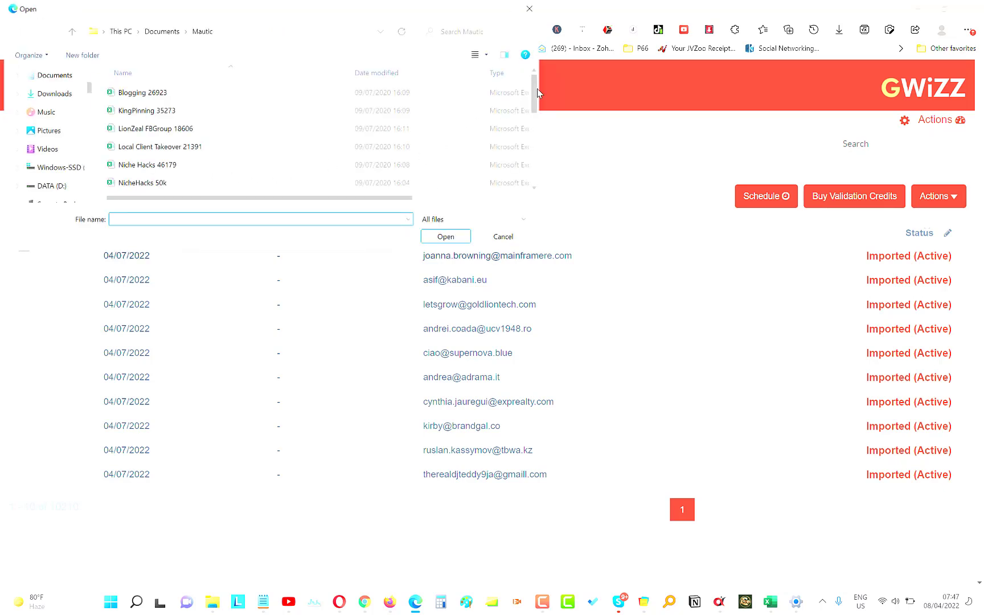
{"action": "left_click_drag", "start_coordinate": [538, 88], "coordinate": [534, 148]}
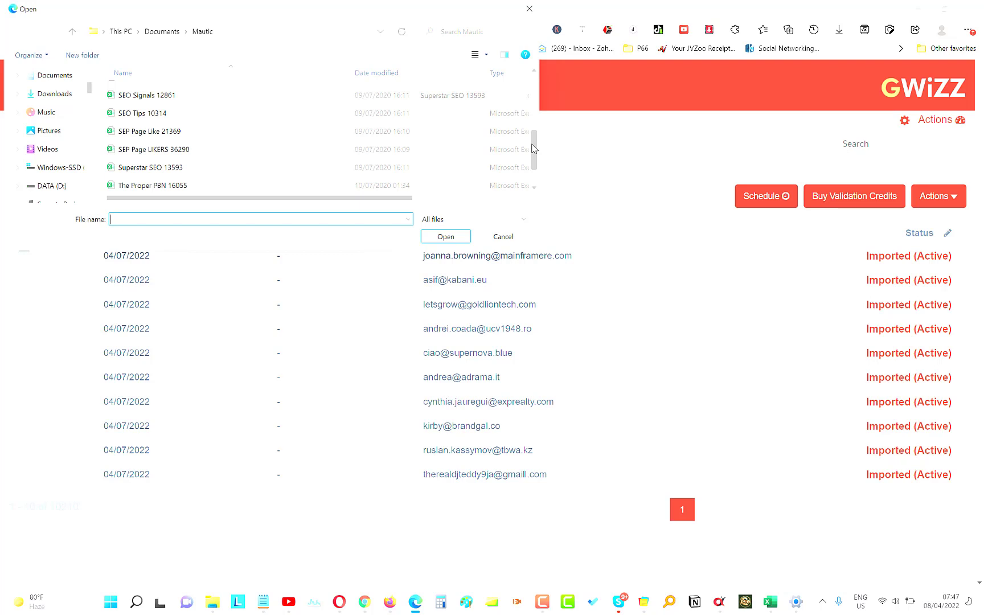
{"action": "left_click_drag", "start_coordinate": [532, 145], "coordinate": [532, 144]}
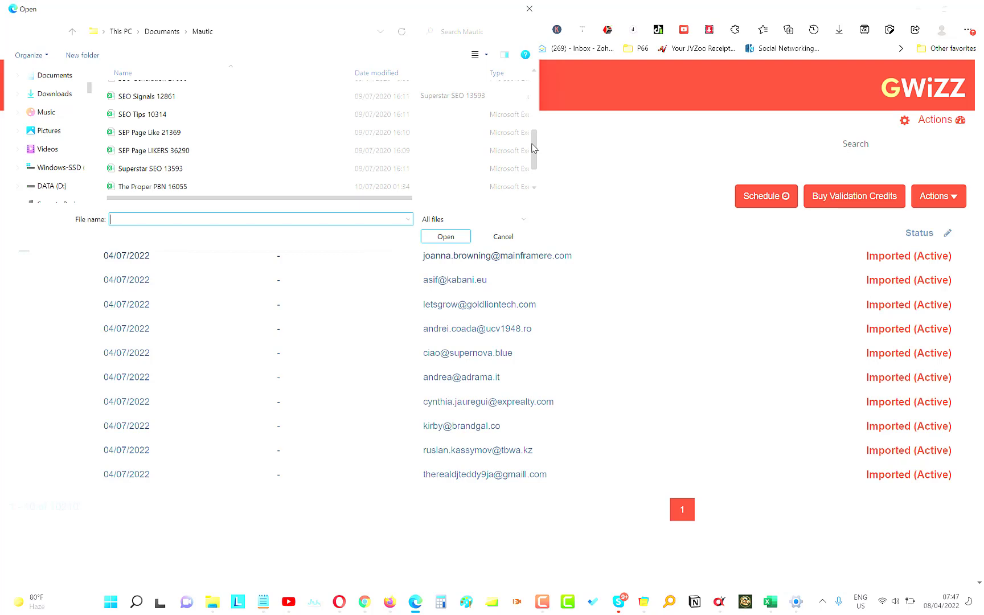
{"action": "left_click", "coordinate": [152, 133]}
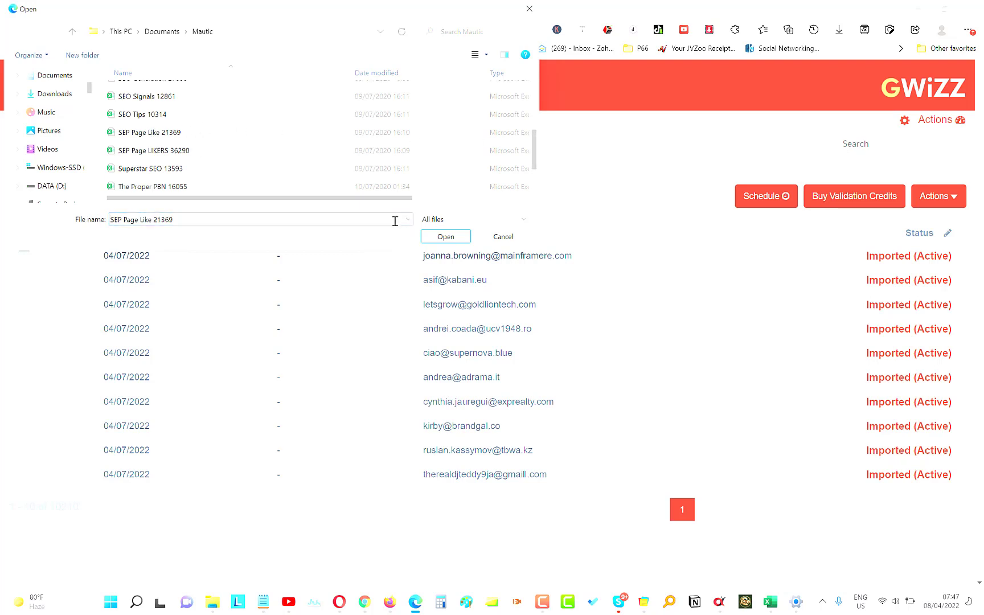
{"action": "left_click", "coordinate": [455, 239]}
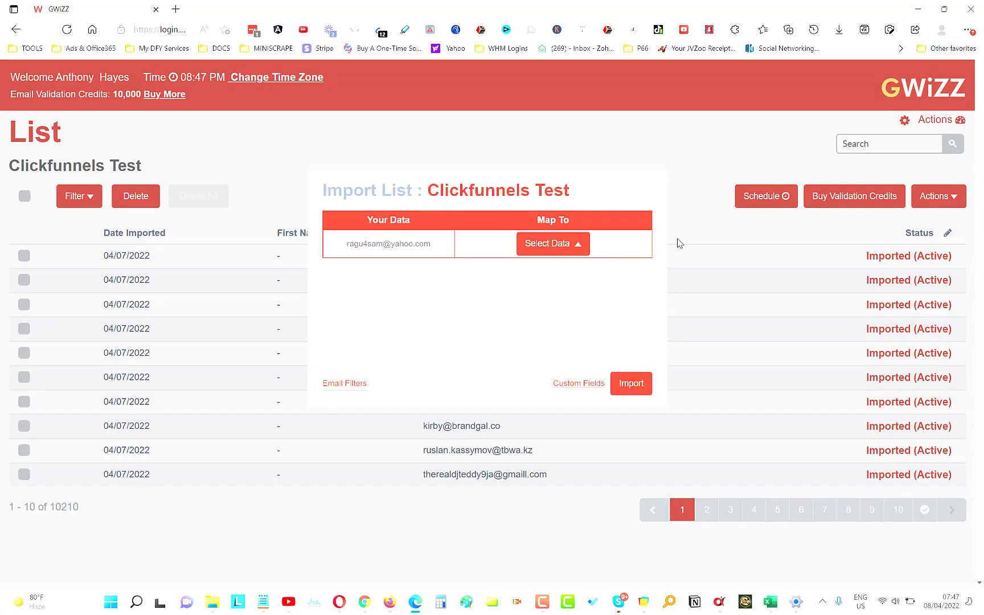
Map the SEP Page Like 21369 data column to Email and import it into the list.
{"action": "left_click", "coordinate": [550, 244]}
{"action": "left_click", "coordinate": [548, 312]}
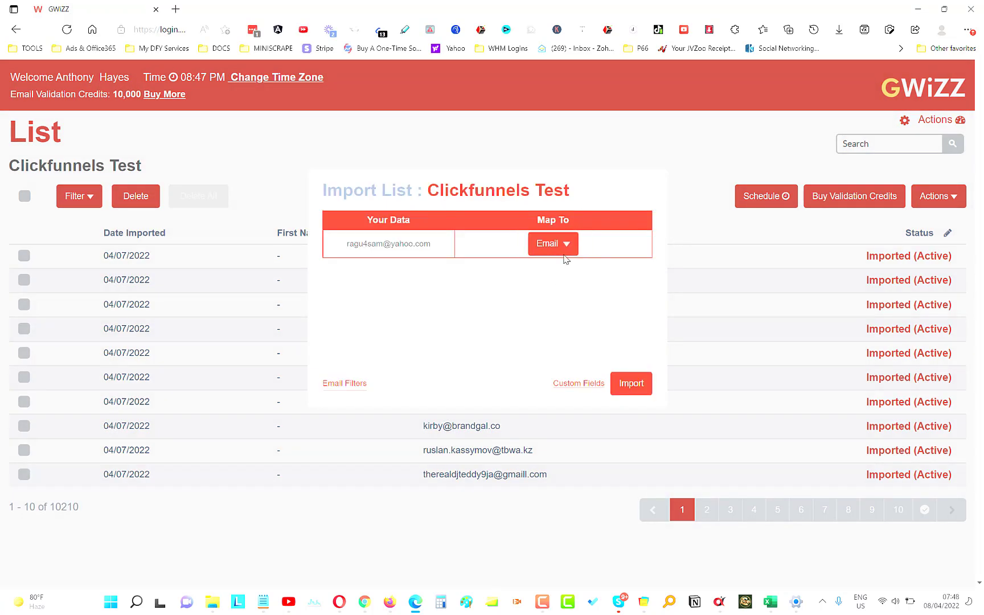
{"action": "left_click", "coordinate": [626, 384]}
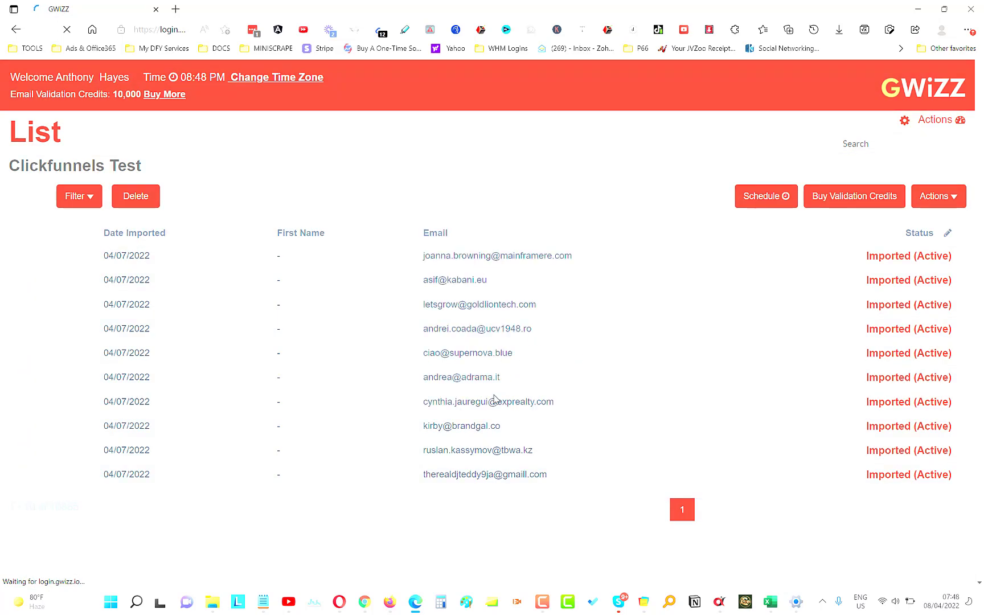
{"action": "left_click", "coordinate": [493, 399]}
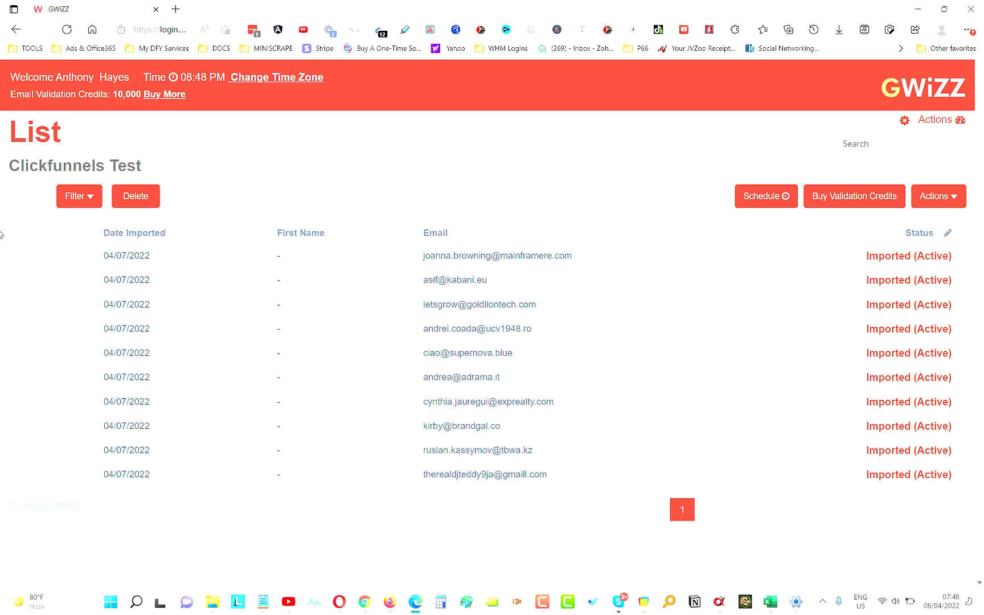
Load the CSV file SEO Tips 10314 from the Mautic folder for import into the Clickfunnels Test list.
{"action": "left_click", "coordinate": [951, 197]}
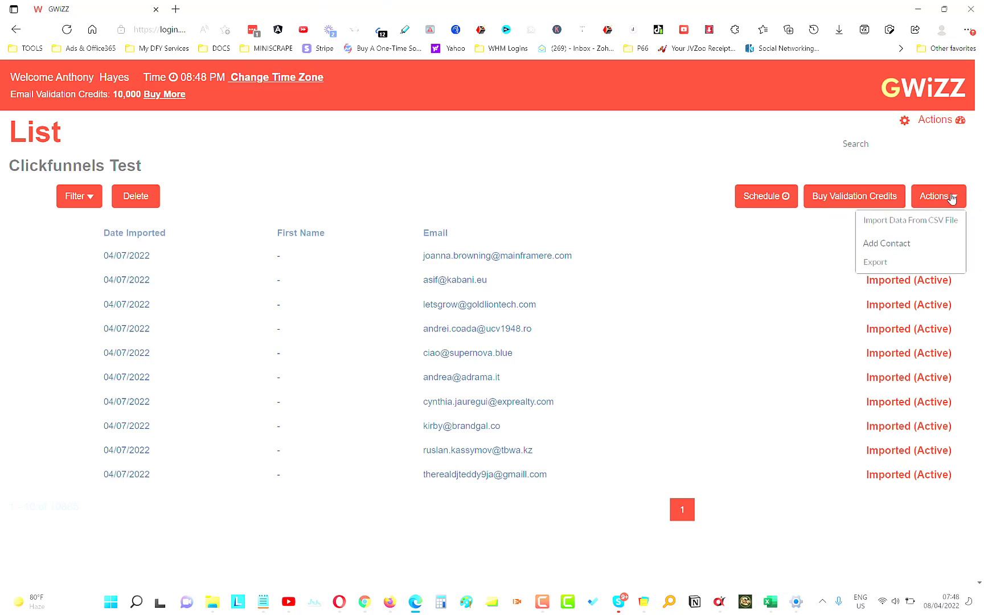
{"action": "left_click", "coordinate": [915, 228]}
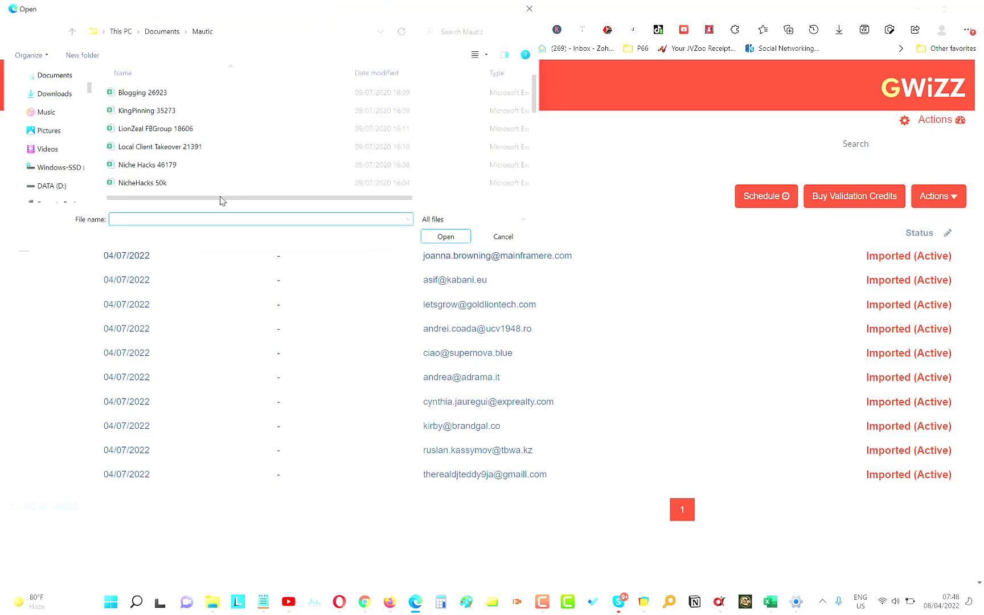
{"action": "scroll", "coordinate": [243, 163], "scroll_direction": "down", "scroll_amount": 10}
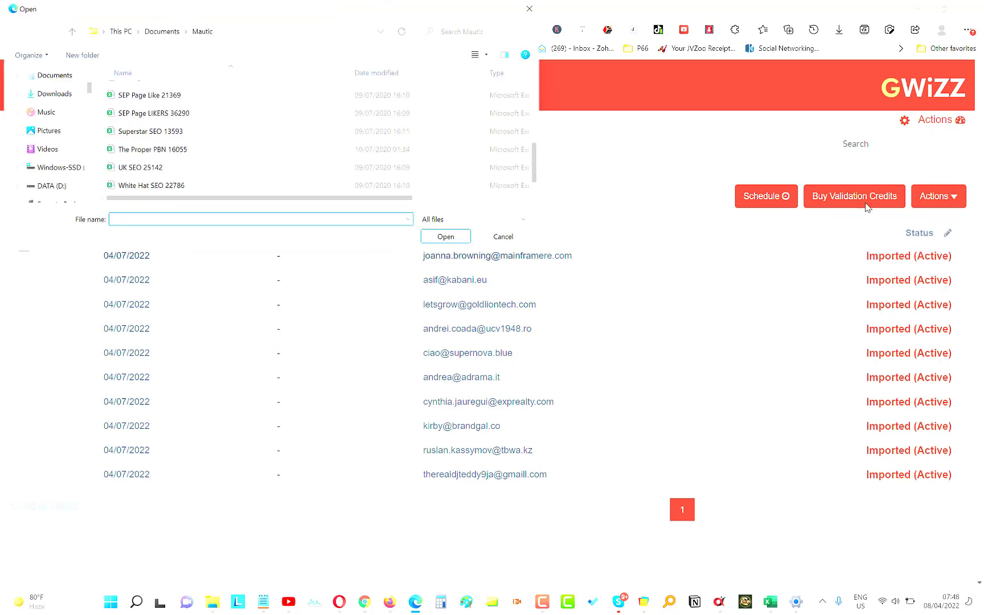
{"action": "scroll", "coordinate": [234, 175], "scroll_direction": "up", "scroll_amount": 1}
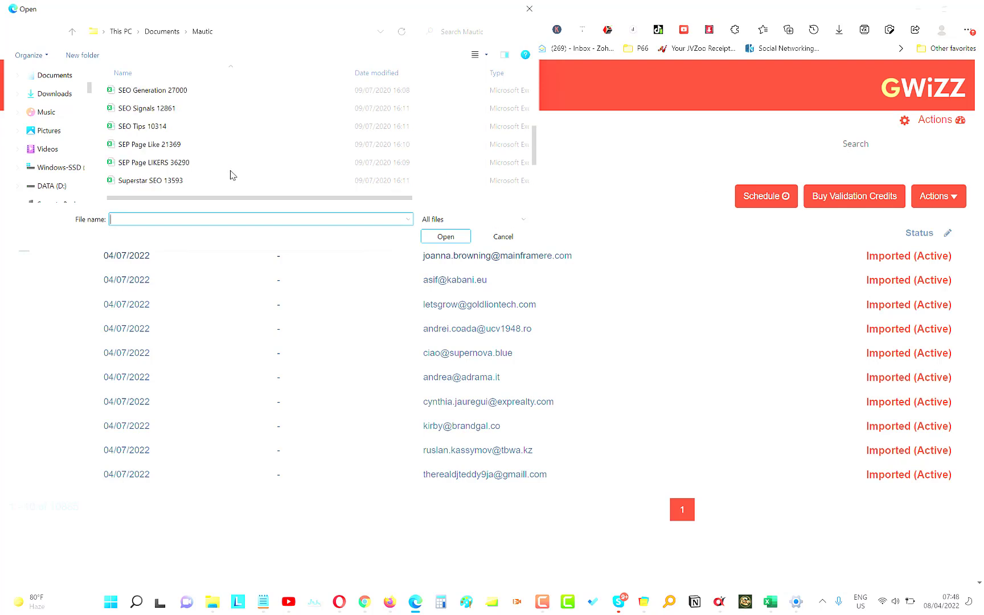
{"action": "left_click", "coordinate": [143, 122]}
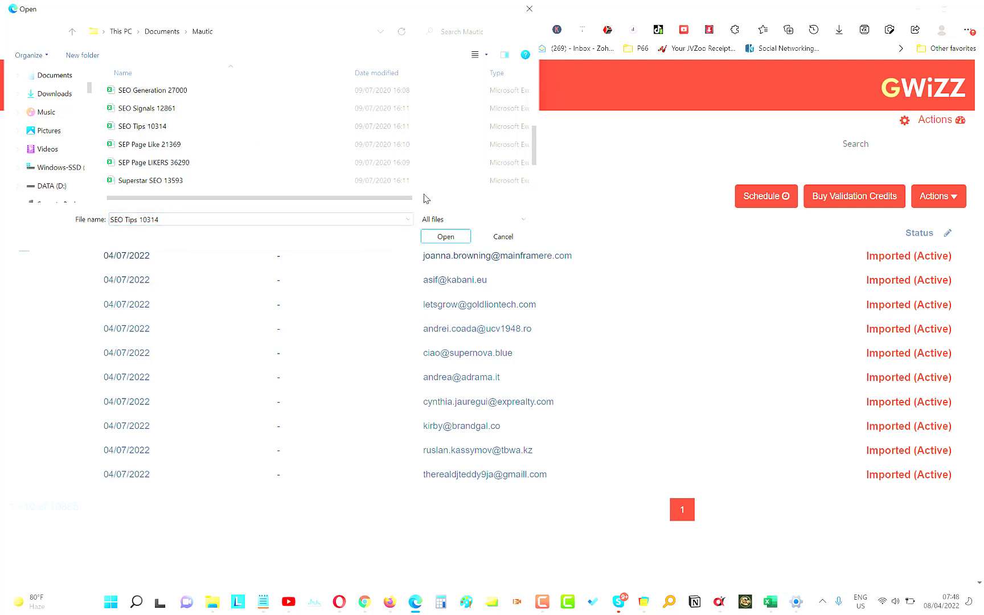
{"action": "left_click", "coordinate": [445, 236]}
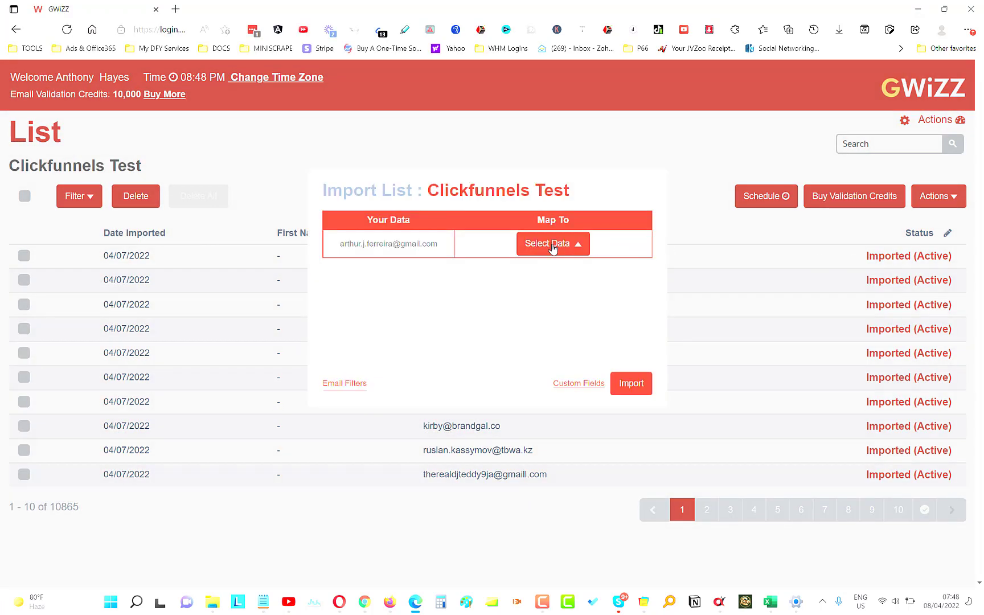
Map the SEO Tips 10314 data column to Email and import it into the list.
{"action": "left_click", "coordinate": [553, 244]}
{"action": "left_click", "coordinate": [558, 310]}
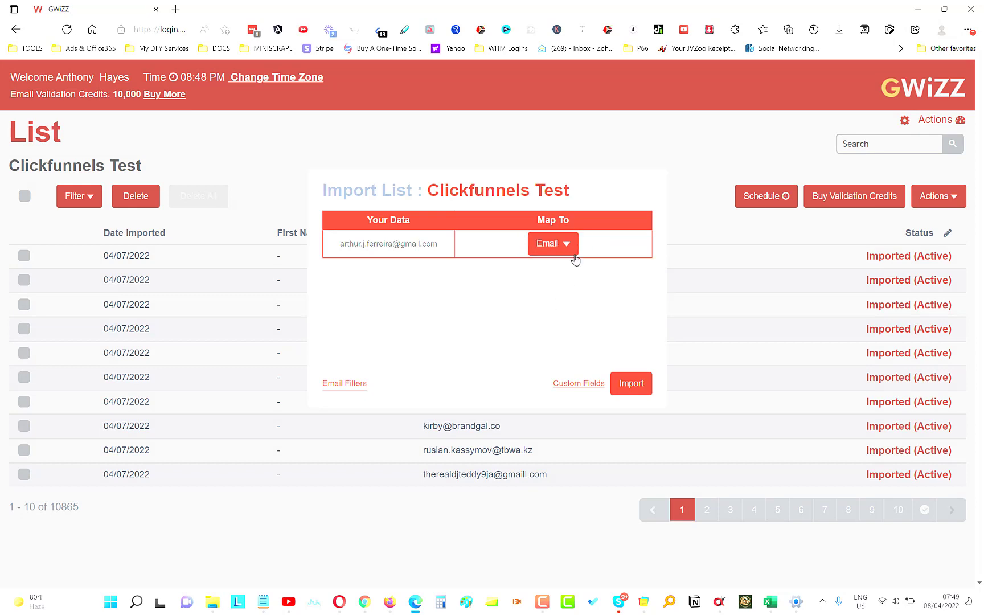
{"action": "left_click", "coordinate": [630, 383]}
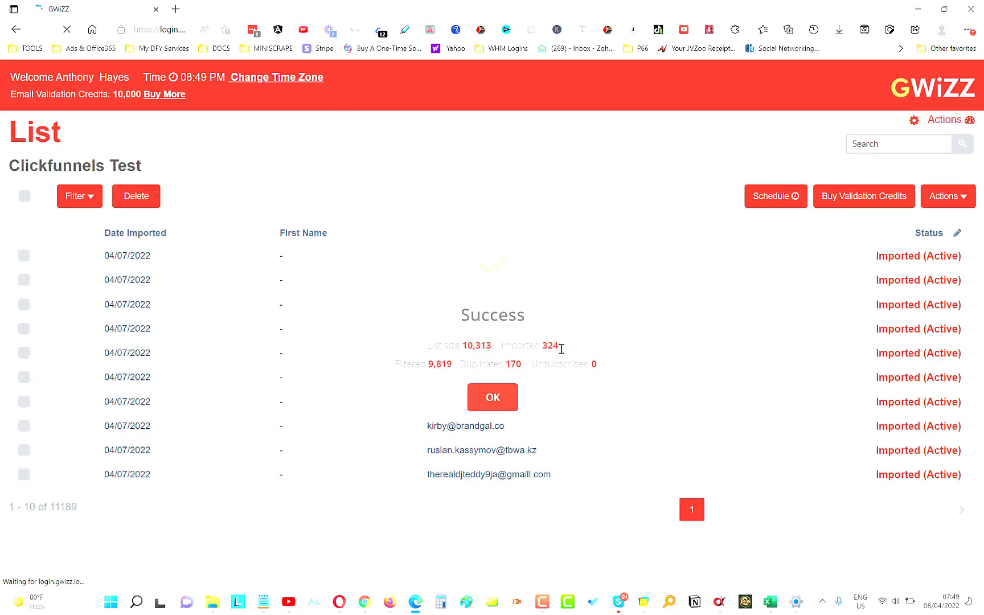
{"action": "left_click", "coordinate": [504, 399]}
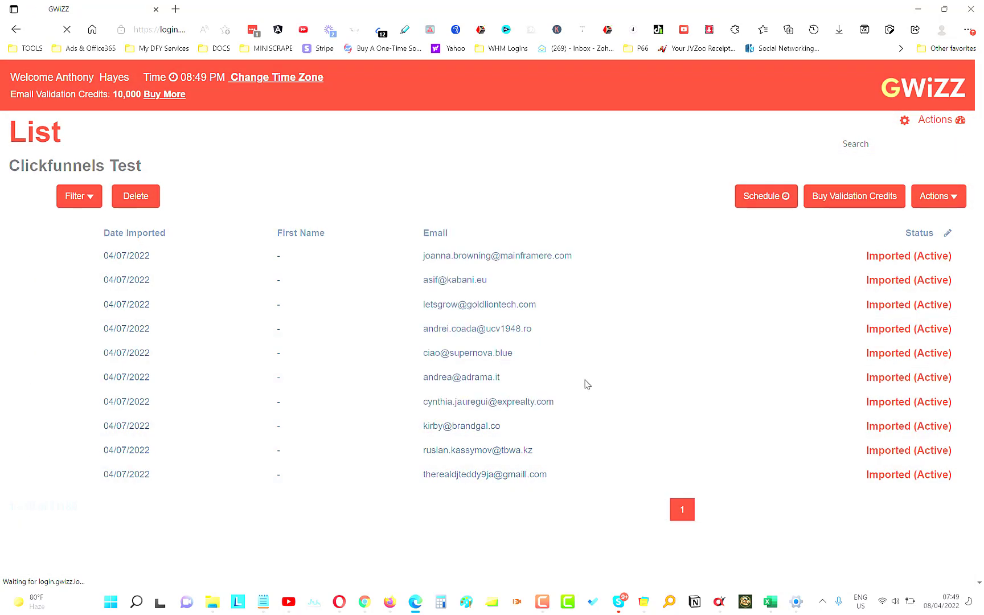
Load the CSV file SEO Signals 12861 from the Mautic folder for import into the Clickfunnels Test list.
{"action": "left_click", "coordinate": [931, 199]}
{"action": "left_click", "coordinate": [910, 220]}
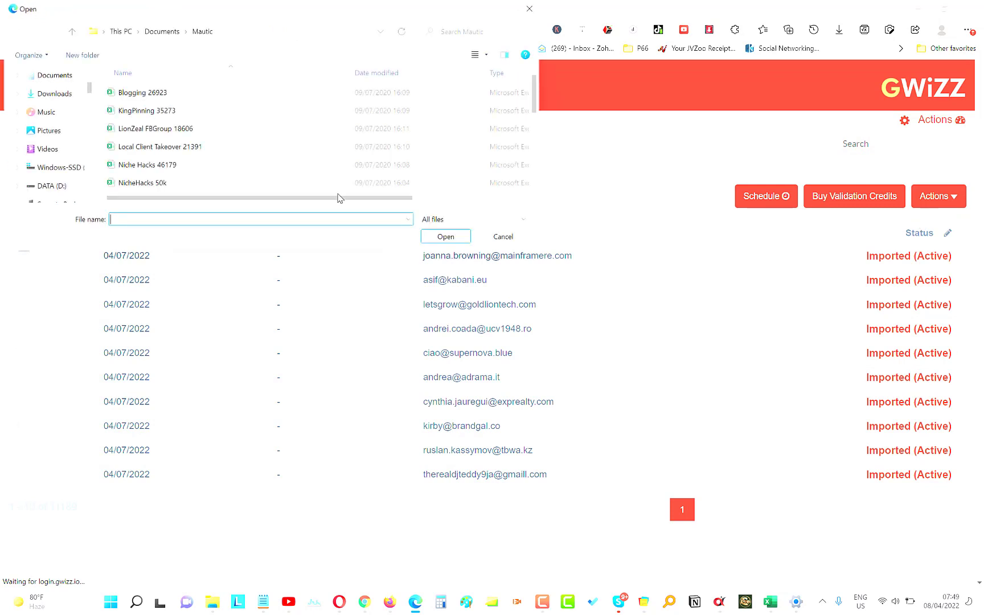
{"action": "scroll", "coordinate": [300, 165], "scroll_direction": "down", "scroll_amount": 2}
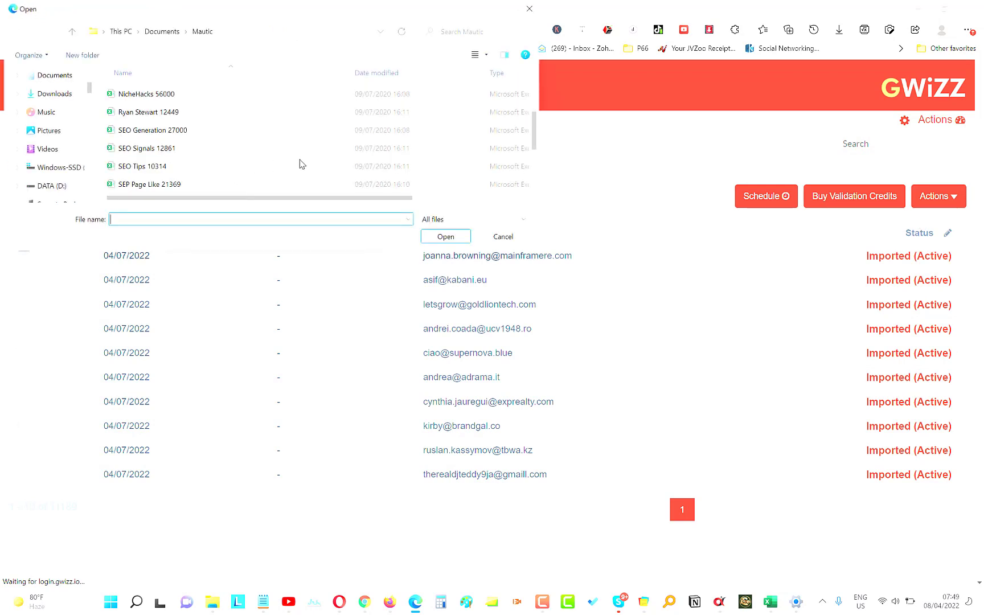
{"action": "left_click", "coordinate": [222, 150]}
{"action": "left_click", "coordinate": [446, 236]}
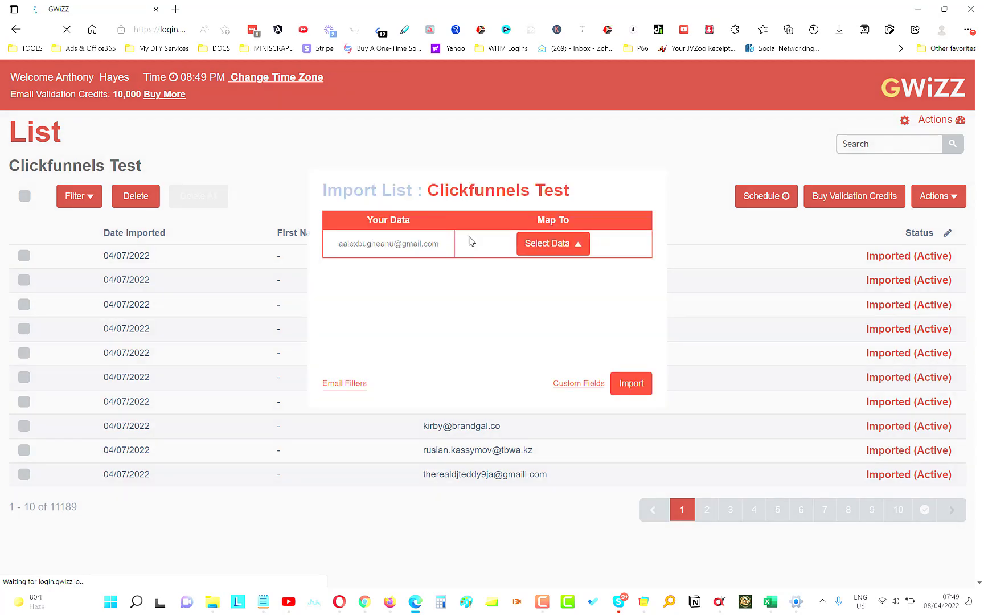
Map the SEO Signals 12861 data column to Email and import it into the list.
{"action": "left_click", "coordinate": [549, 311]}
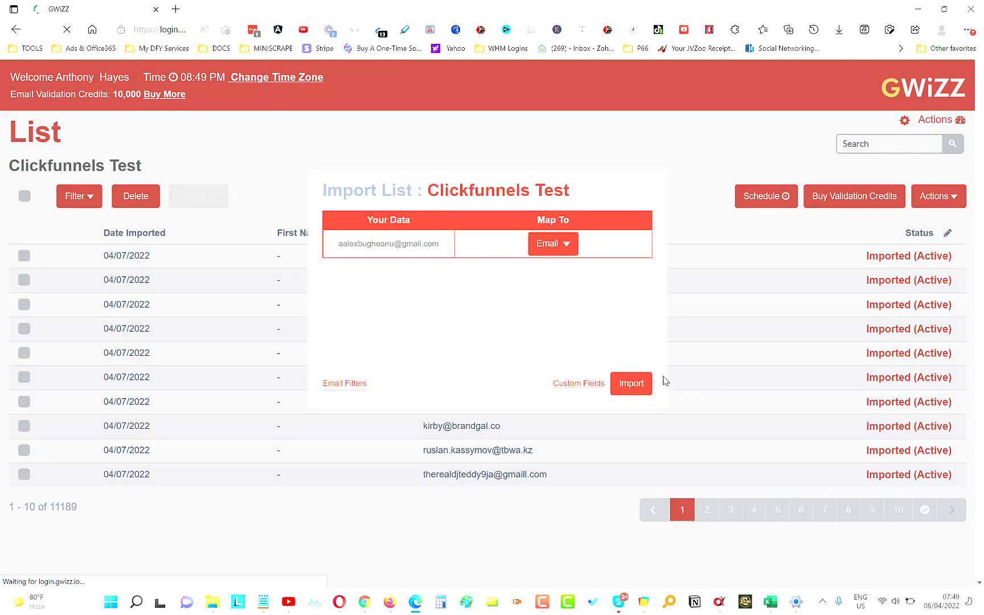
{"action": "left_click", "coordinate": [634, 386]}
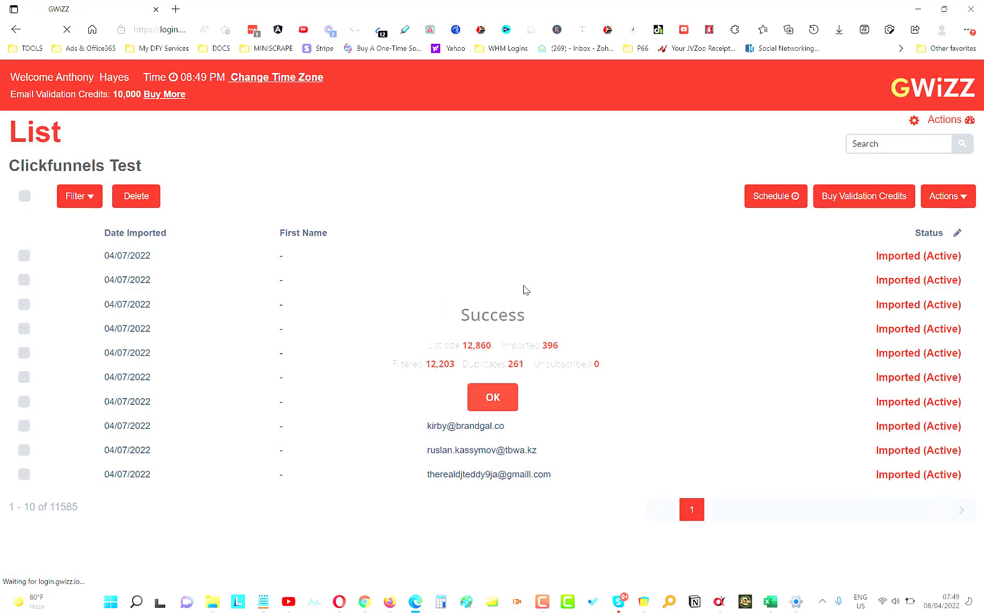
{"action": "left_click", "coordinate": [488, 398]}
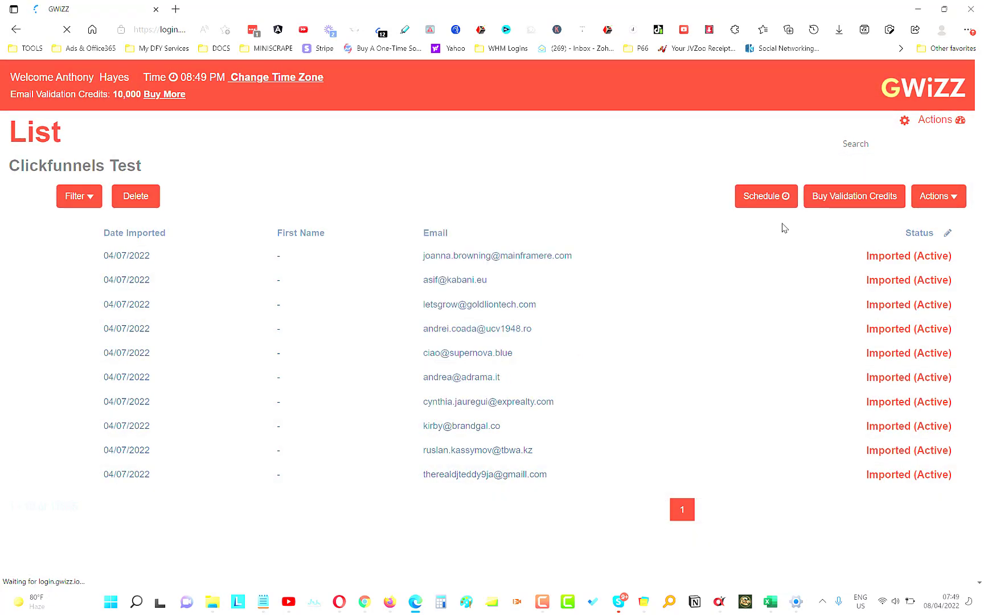
Load the CSV file SEO Generation 27000 from the Mautic folder for import into the Clickfunnels Test list.
{"action": "left_click", "coordinate": [934, 204]}
{"action": "left_click", "coordinate": [917, 222]}
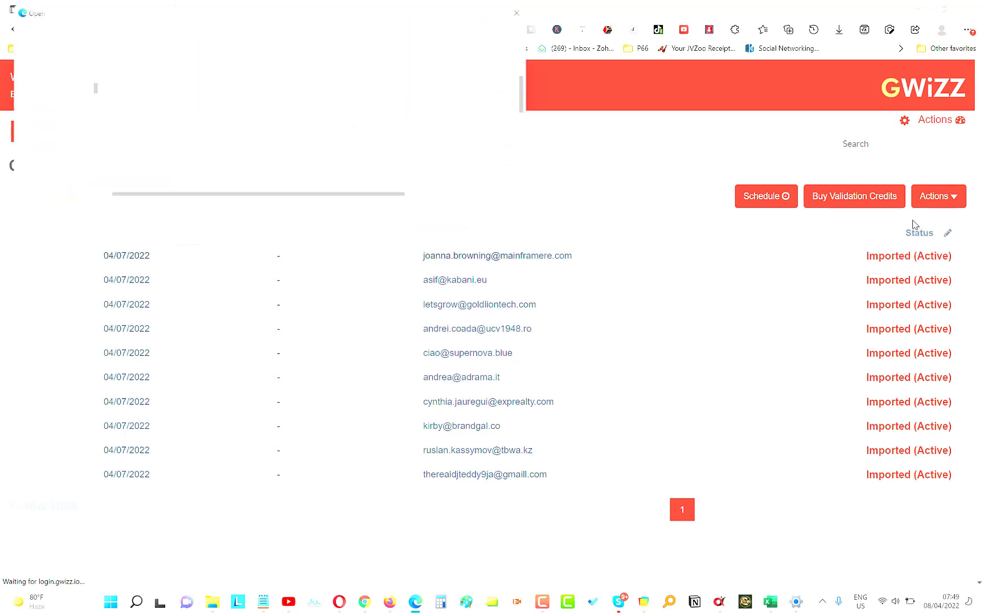
{"action": "scroll", "coordinate": [255, 161], "scroll_direction": "down", "scroll_amount": 2}
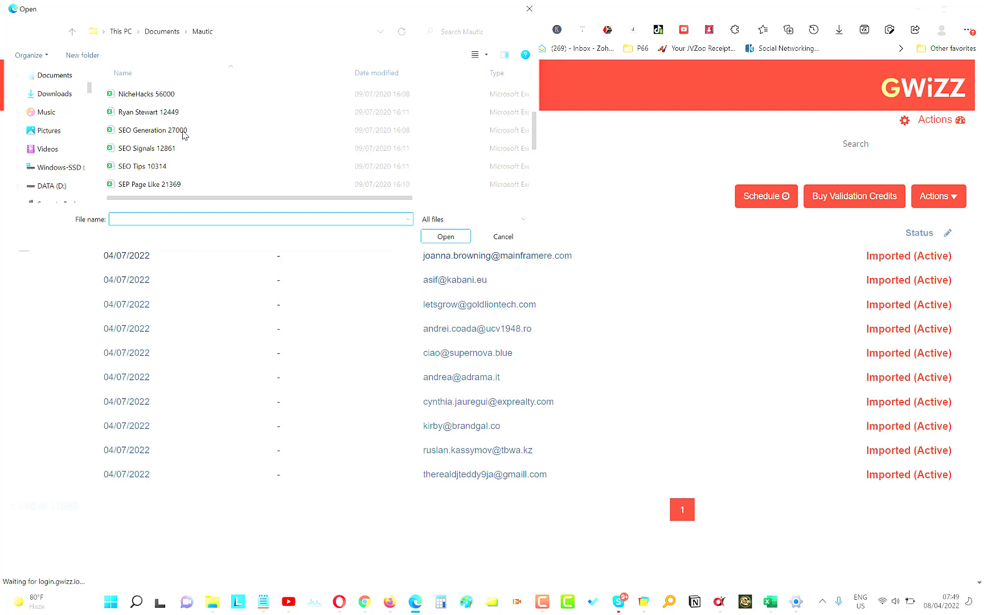
{"action": "left_click", "coordinate": [161, 133]}
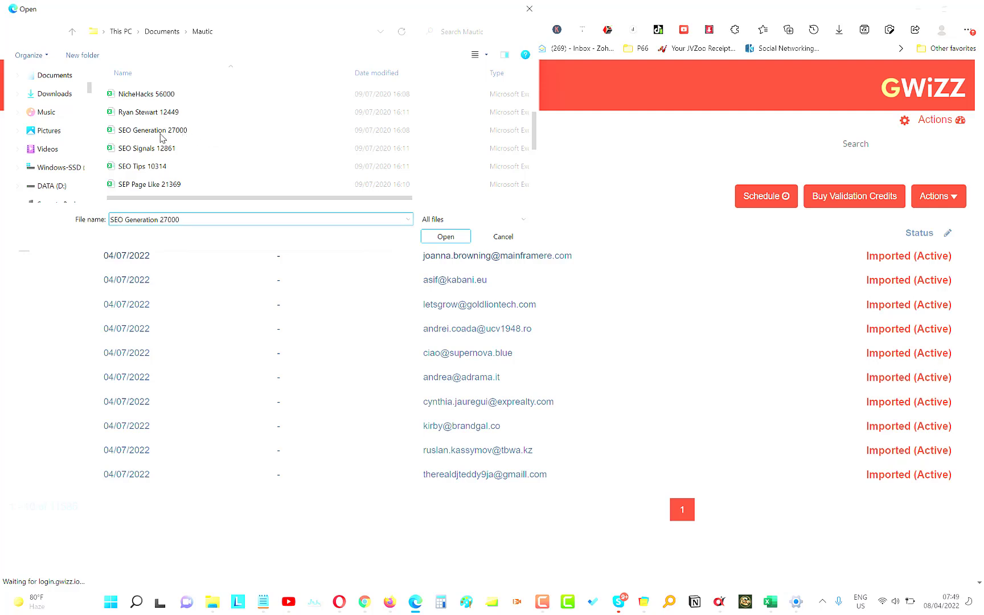
{"action": "left_click", "coordinate": [447, 238]}
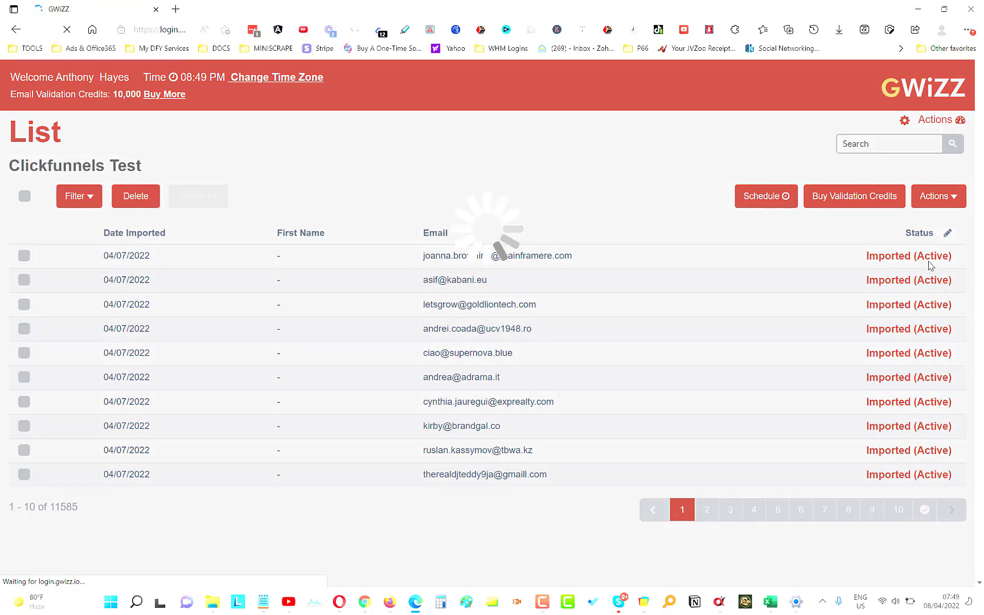
Map the SEO Generation 27000 data column to Email and import it into the list.
{"action": "left_click", "coordinate": [565, 245]}
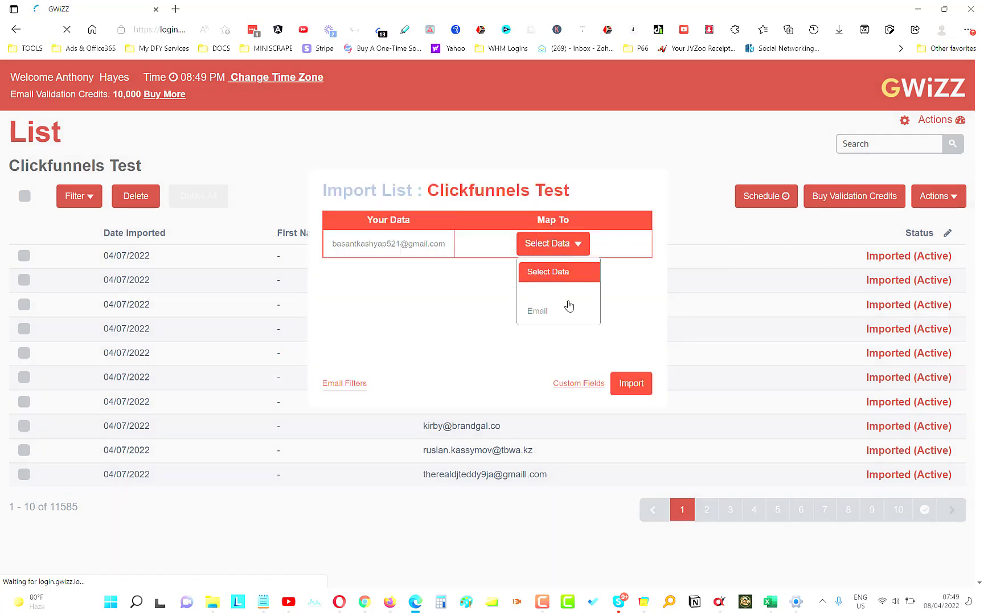
{"action": "left_click", "coordinate": [561, 310]}
{"action": "left_click", "coordinate": [636, 385]}
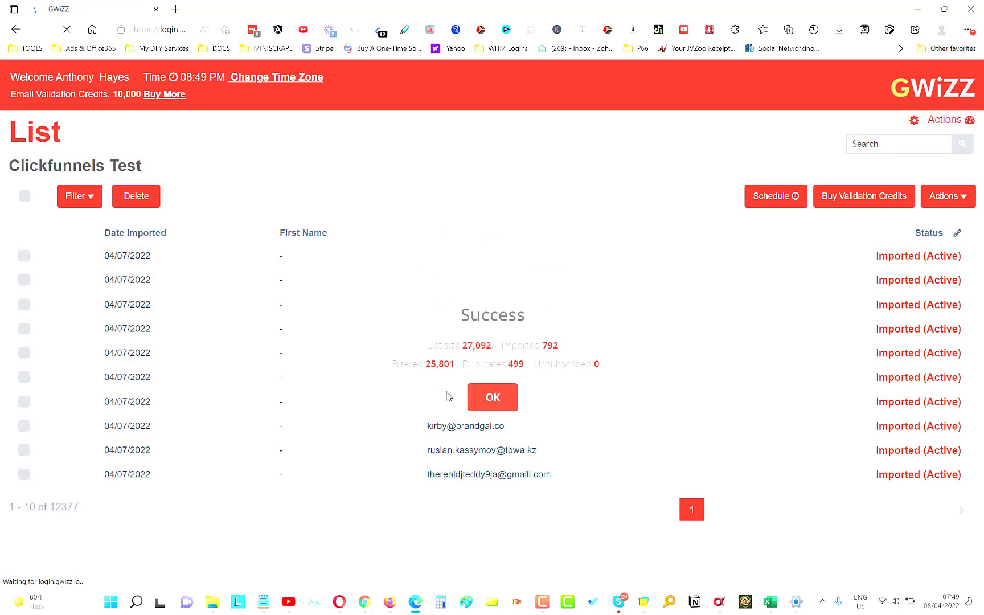
{"action": "left_click", "coordinate": [499, 402]}
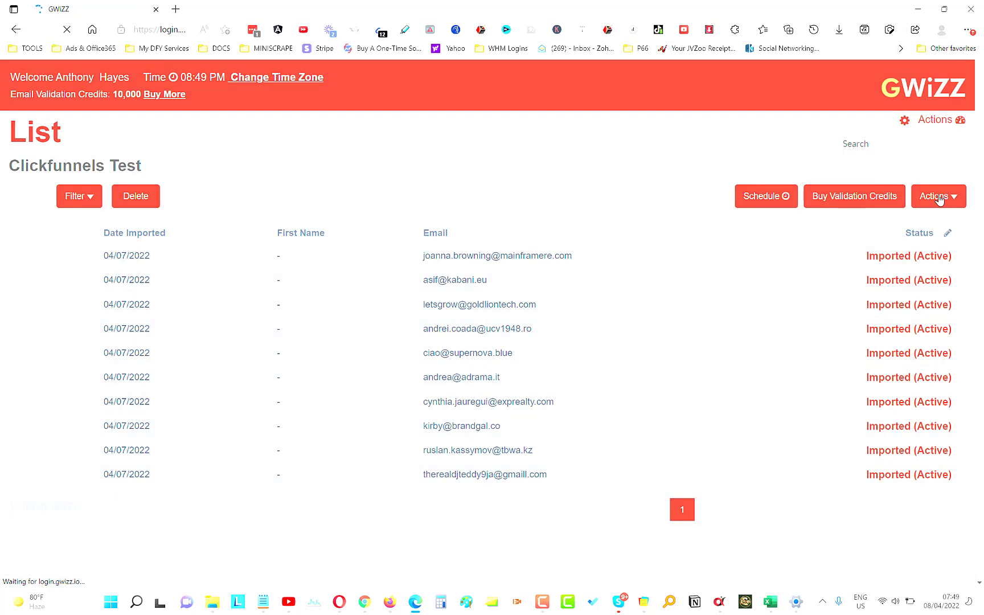
Export the Clickfunnels Test list and open the downloaded subscribers07Apr22 (2).csv in Excel.
{"action": "left_click", "coordinate": [933, 200]}
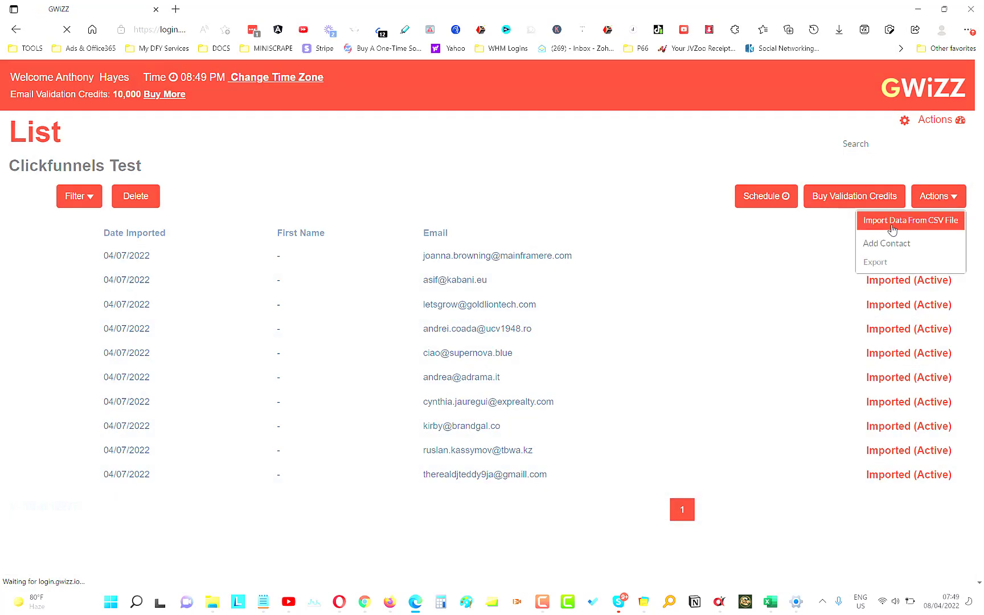
{"action": "left_click", "coordinate": [879, 262]}
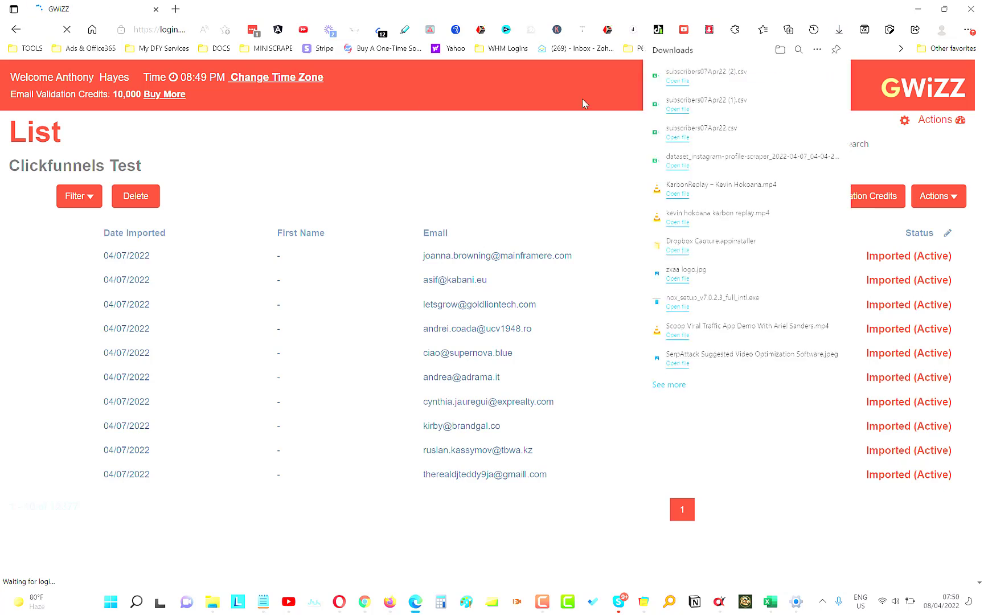
{"action": "left_click", "coordinate": [677, 83]}
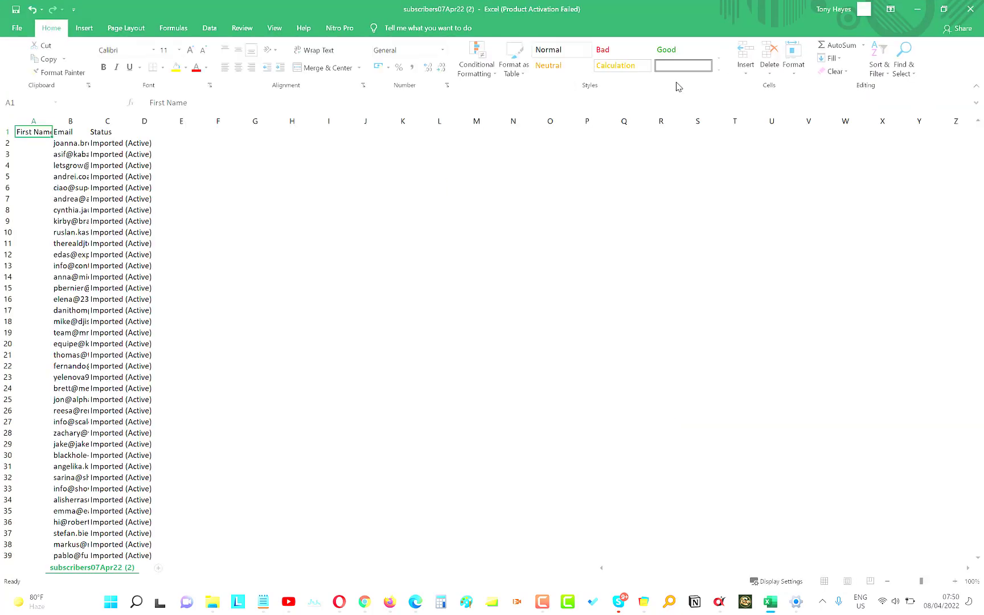
{"action": "left_click_drag", "start_coordinate": [979, 139], "coordinate": [948, 572]}
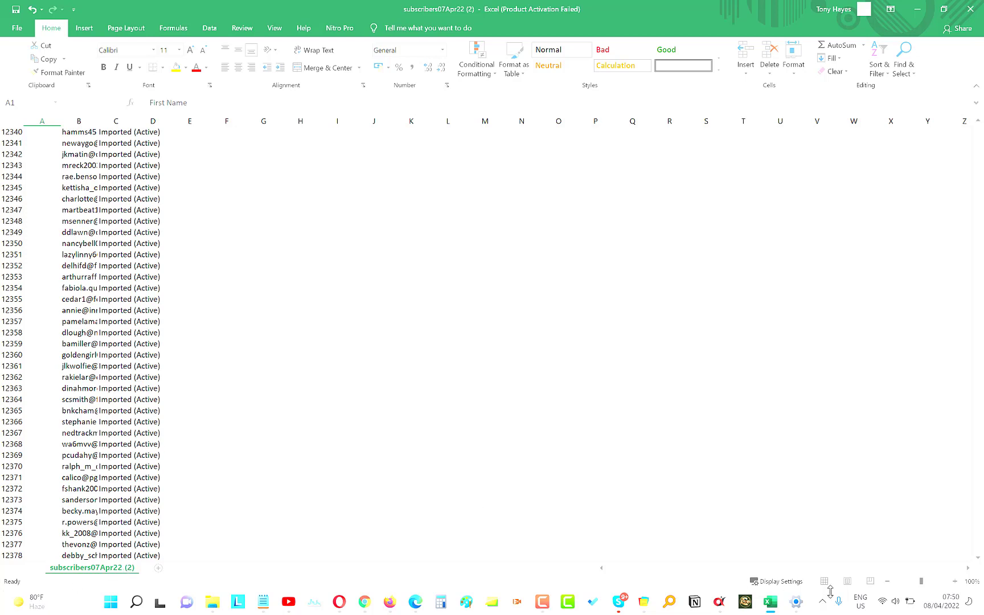
Switch to the Instagram email Extractor to view its fields, and close it.
{"action": "left_click", "coordinate": [746, 603]}
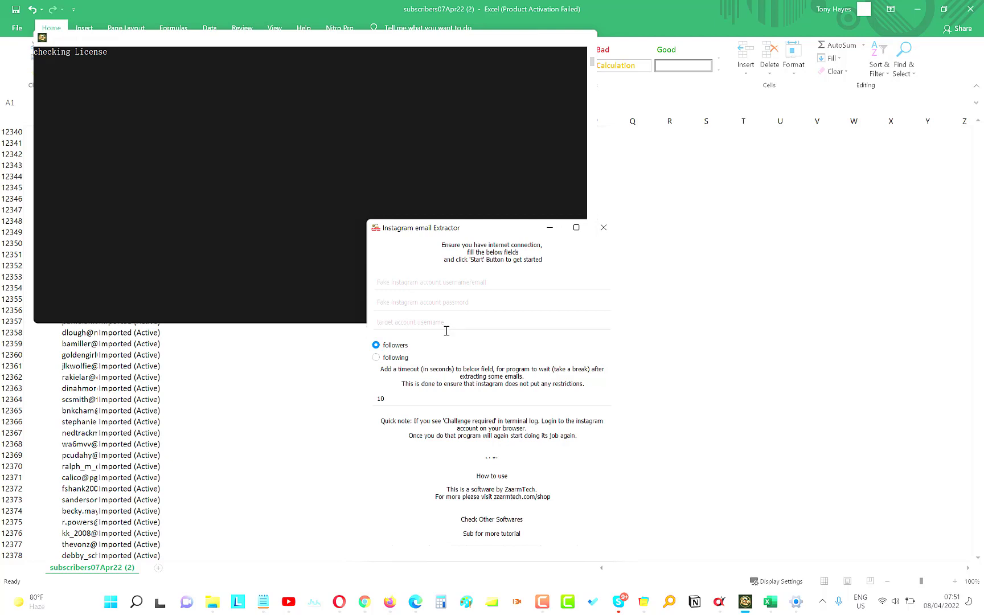
{"action": "left_click", "coordinate": [607, 230]}
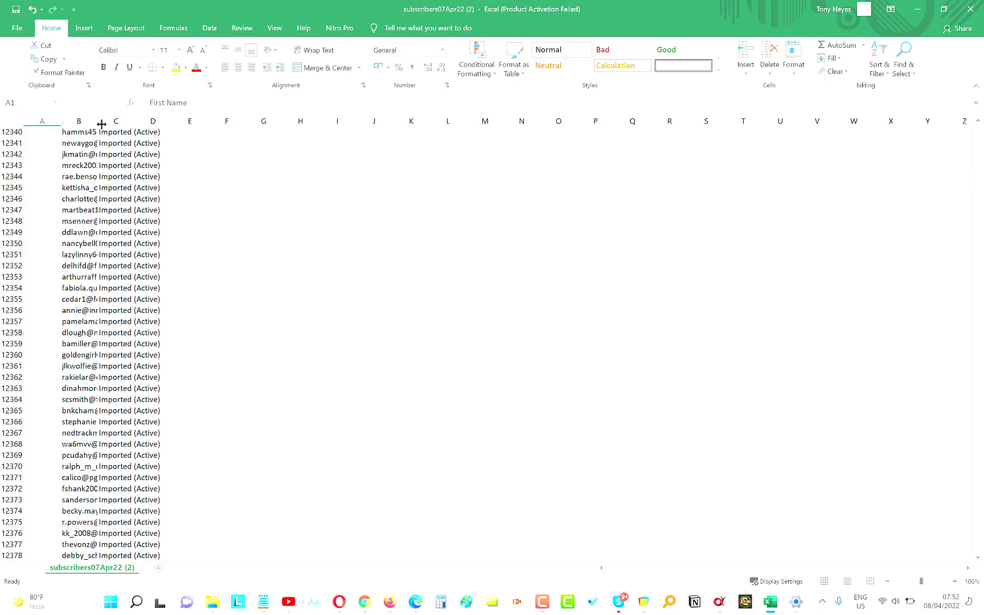
Widen the Email column in the exported subscriber sheet to fit the addresses.
{"action": "left_click_drag", "start_coordinate": [95, 121], "coordinate": [215, 119]}
{"action": "left_click", "coordinate": [839, 239]}
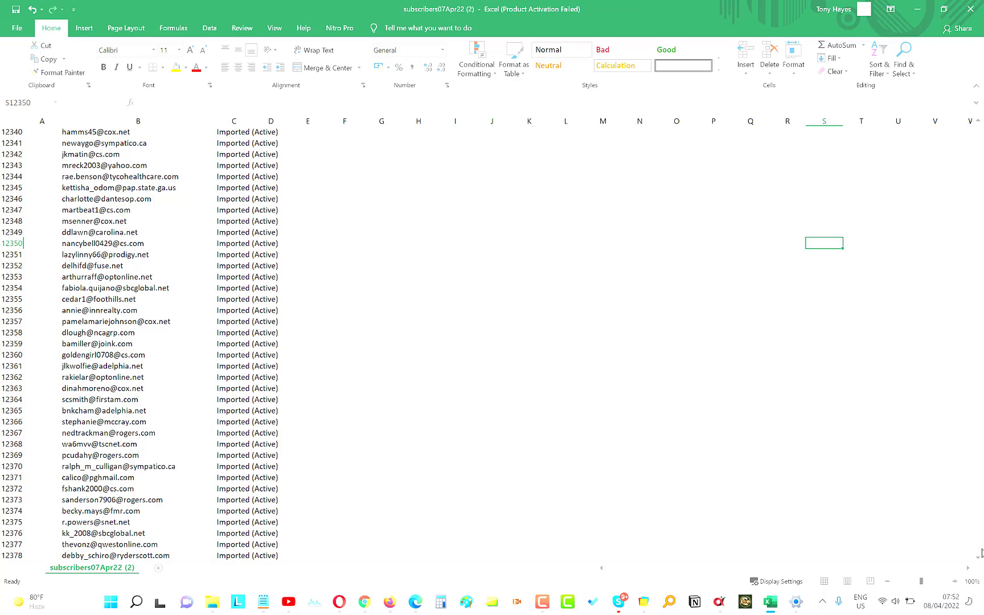
{"action": "left_click_drag", "start_coordinate": [979, 550], "coordinate": [975, 152]}
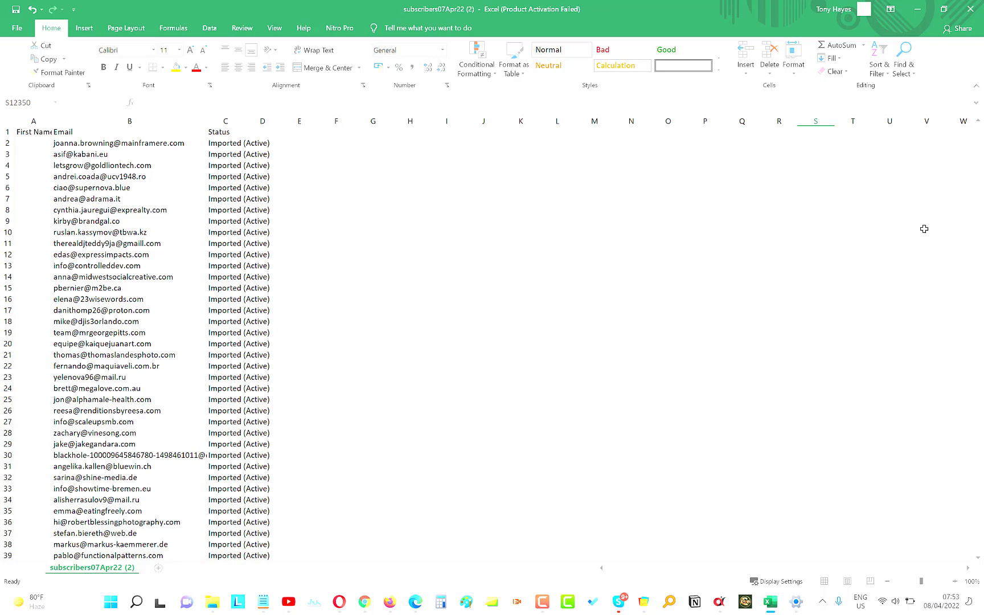
Return from Excel to GWiZZ, view the purchase options for additional validation credits, and skip the purchase.
{"action": "left_click", "coordinate": [923, 8]}
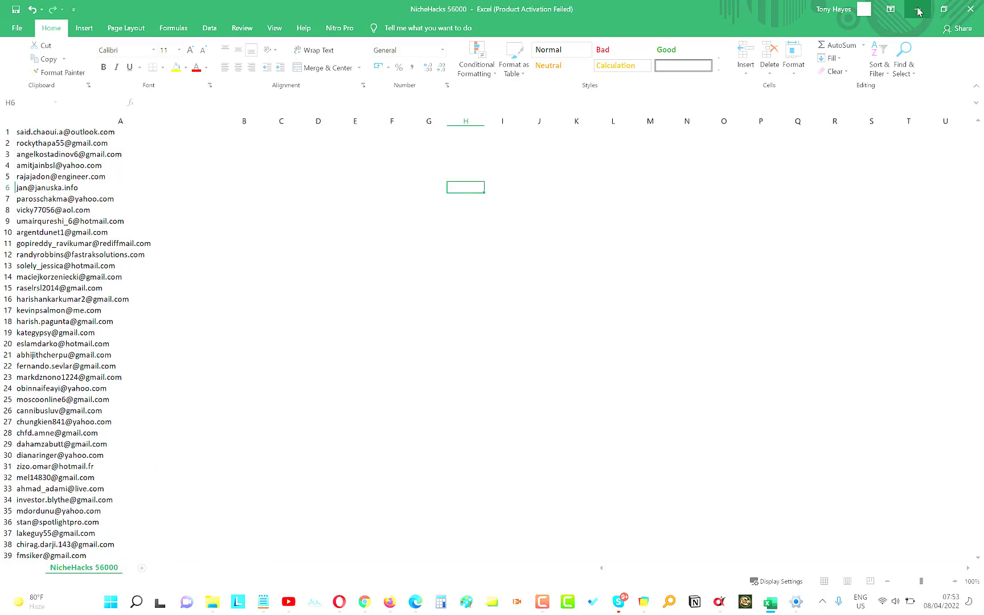
{"action": "left_click", "coordinate": [918, 10]}
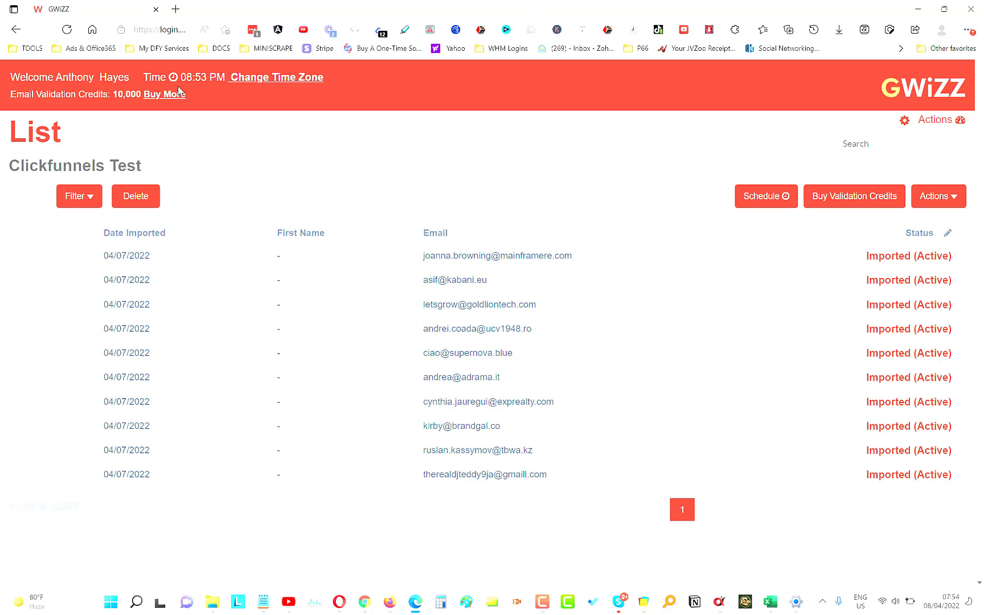
{"action": "left_click", "coordinate": [167, 100]}
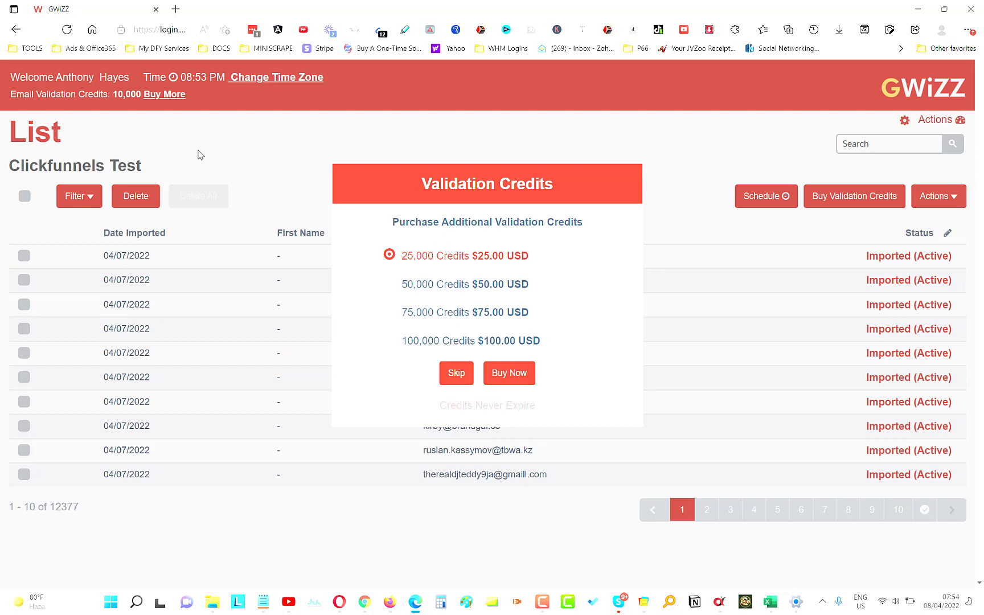
{"action": "left_click", "coordinate": [466, 374]}
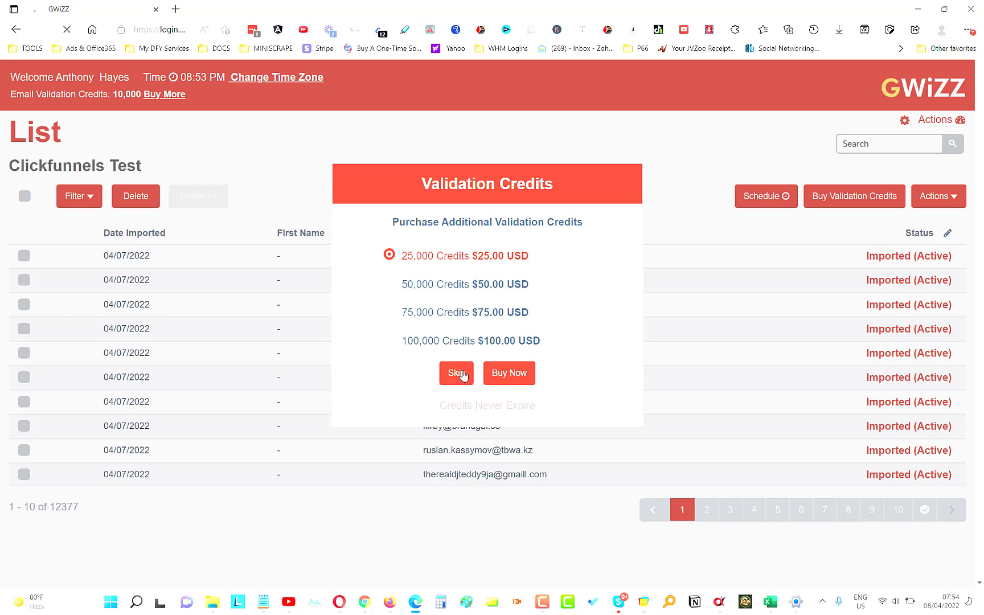